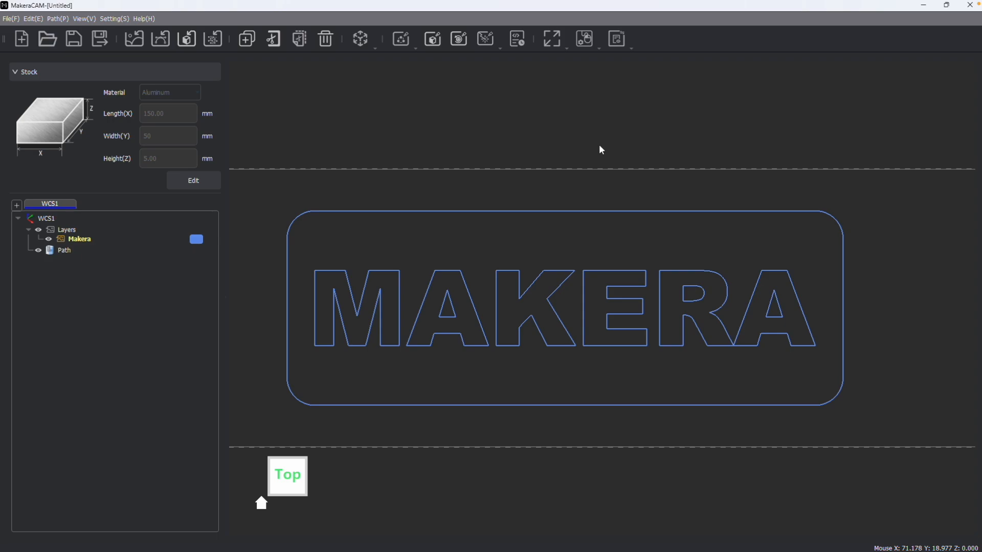
- Select only the MAKERA letter outlines, without the rounded border, and start a Vector Pocket toolpath for them
middle_click_drag(506, 181, 505, 174)
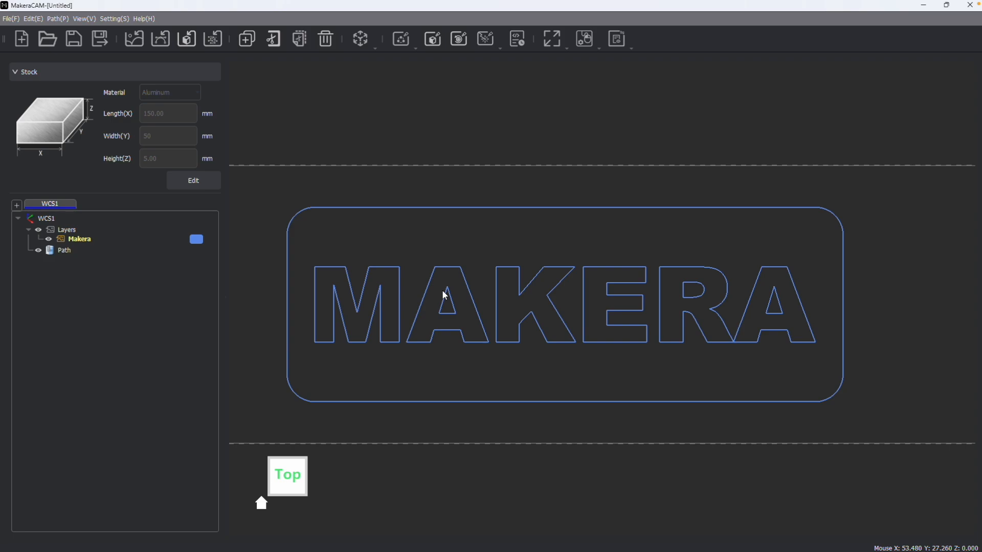
scroll(441, 273, "up", 2)
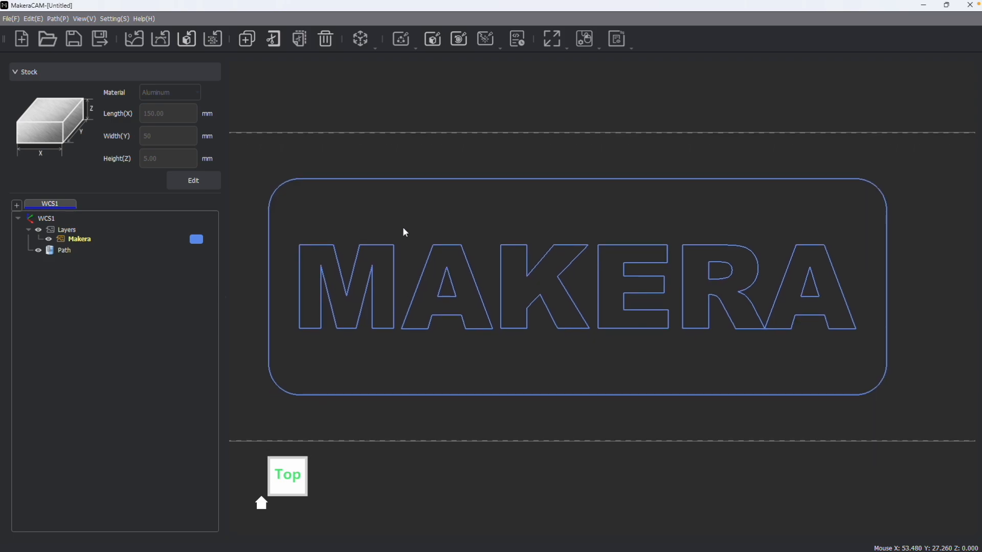
mouse_move(270, 142)
left_mouse_down()
mouse_move(476, 330)
mouse_move(908, 400)
left_mouse_up()
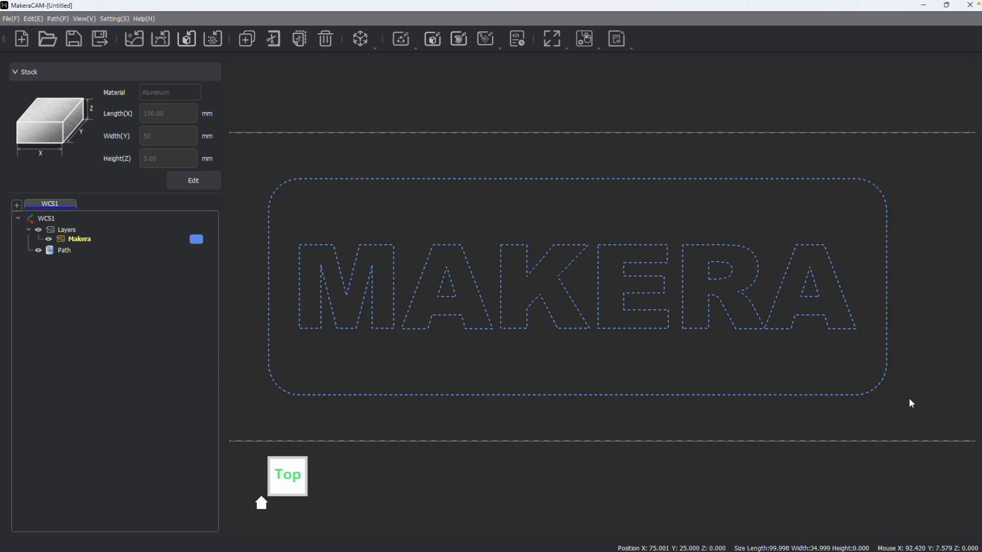
left_click(643, 211)
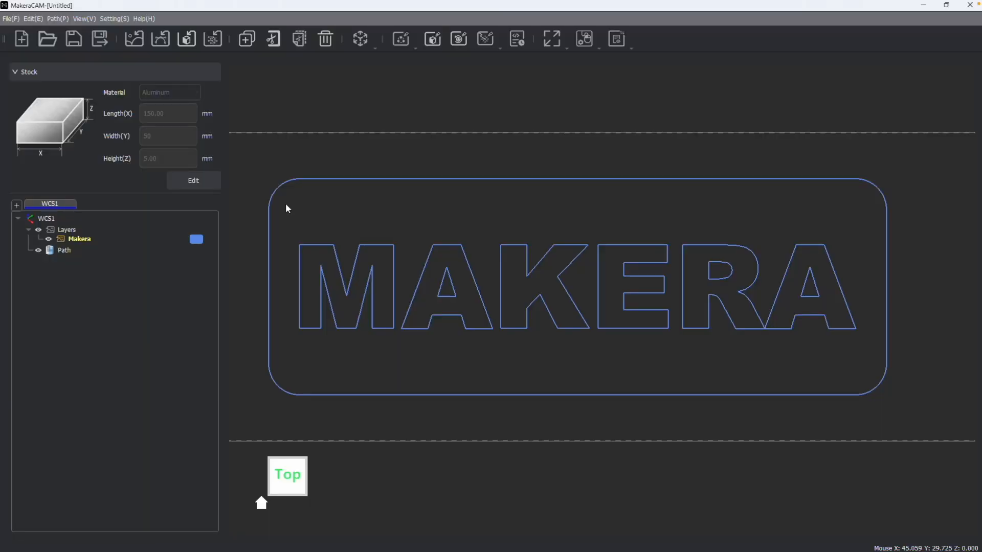
left_click_drag(286, 204, 864, 353)
left_click(407, 41)
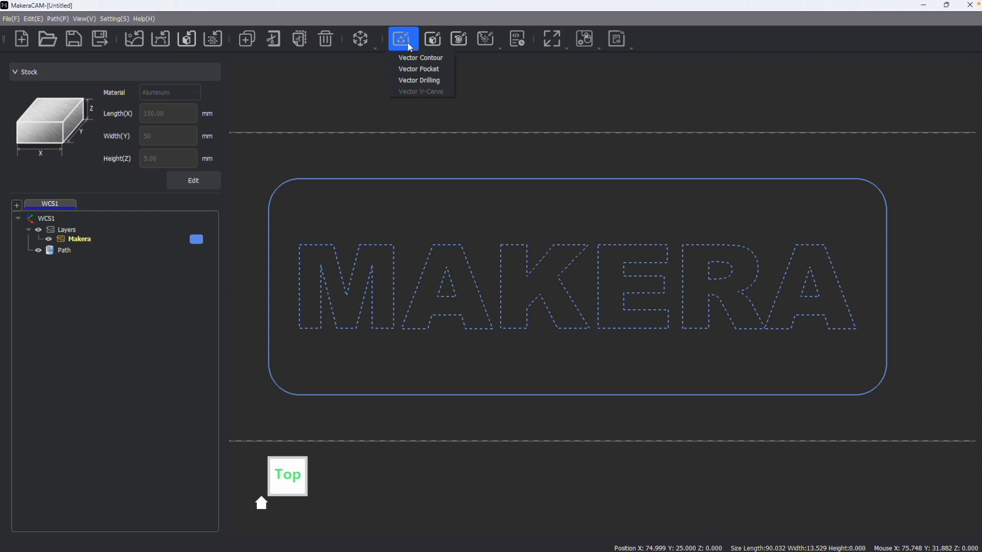
left_click(417, 70)
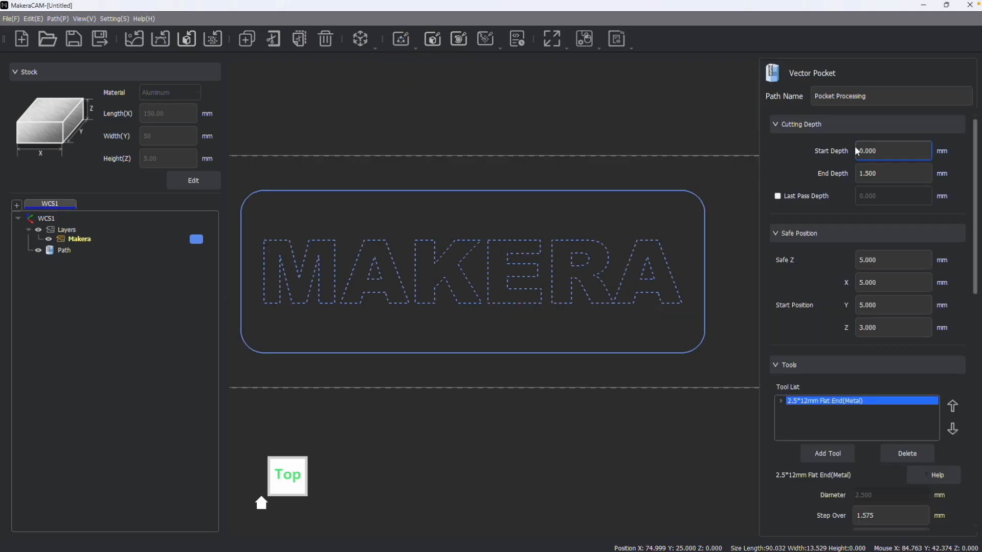
- Set the pocket's end depth to .5 mm
left_click_drag(883, 150, 857, 149)
left_click(887, 157)
left_click_drag(879, 173, 859, 173)
type(".5")
left_click(881, 261)
- Calculate the pocket toolpath with the 2.5*12mm Flat End(Metal) tool and the existing strategy and ramping settings
scroll(877, 265, "down", 1)
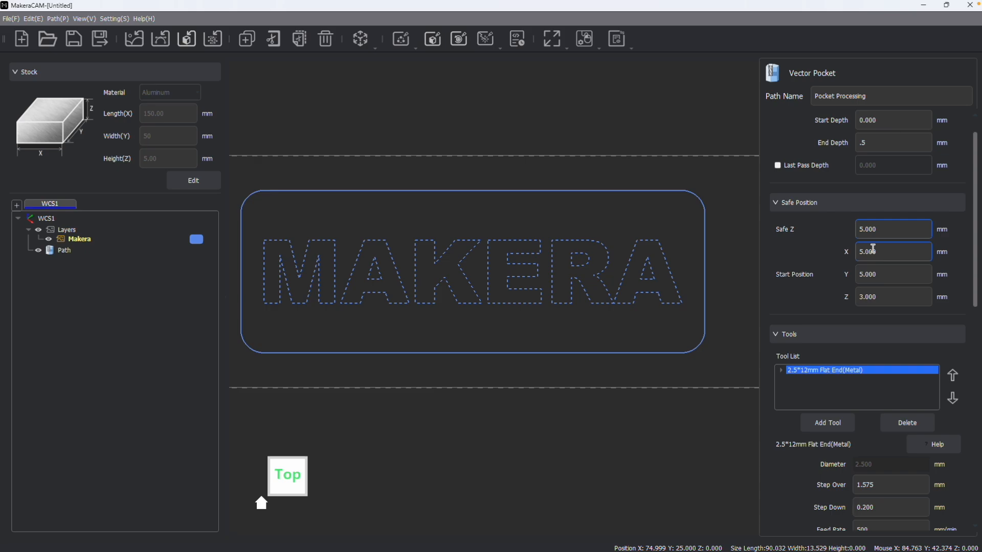
scroll(864, 249, "down", 1)
scroll(885, 307, "down", 1)
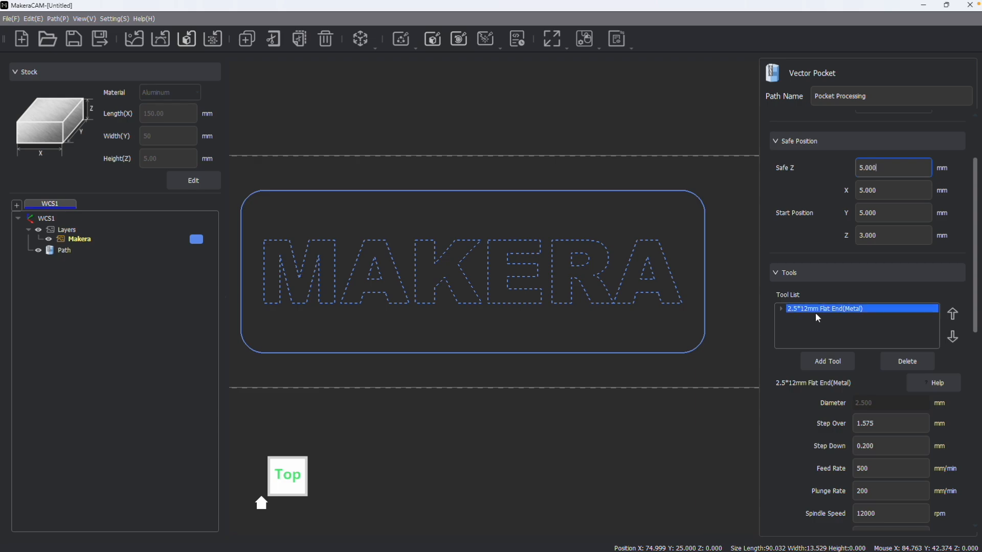
scroll(473, 258, "up", 3)
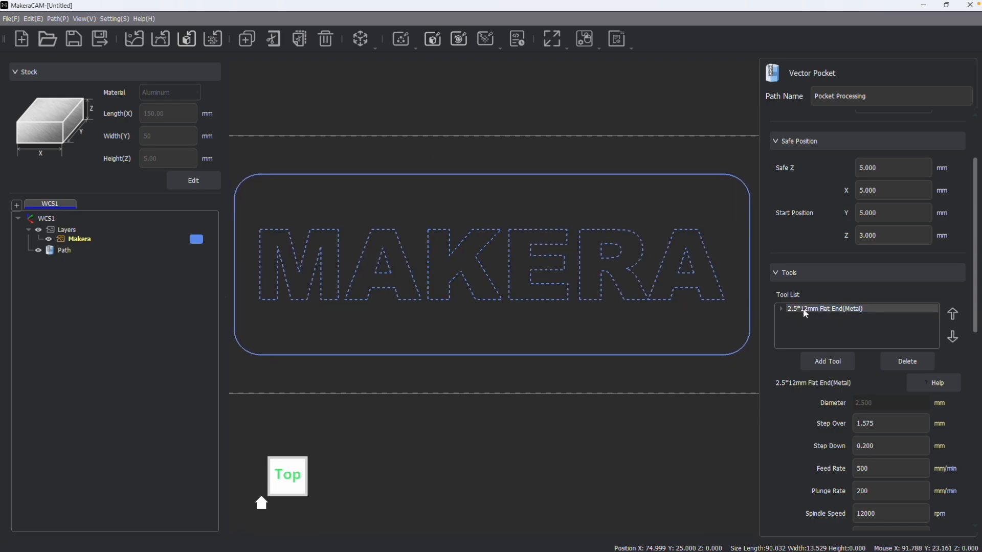
scroll(888, 429, "down", 10)
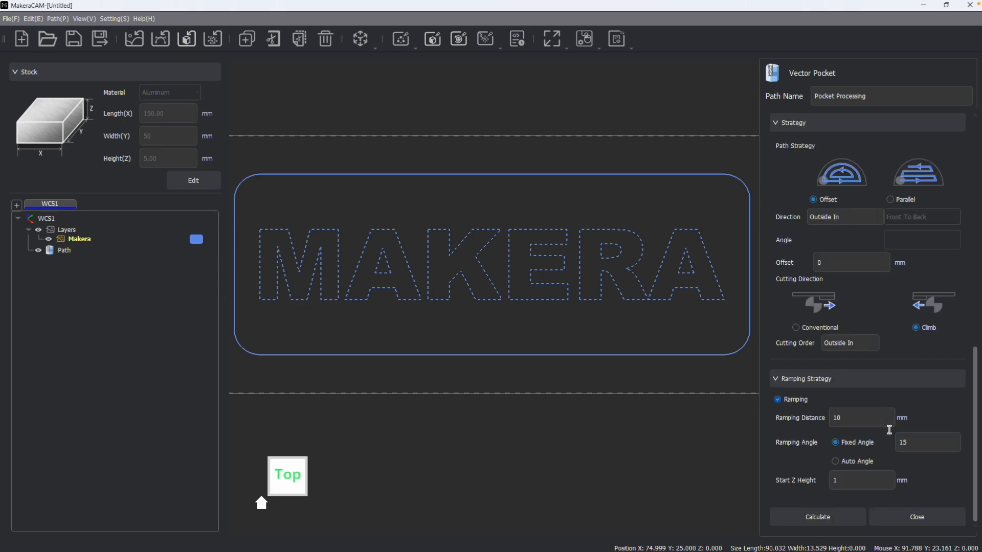
left_click(818, 517)
- Examine how the 2.5 mm tool's pocket toolpath fills the letters M, A and K
scroll(294, 225, "up", 5)
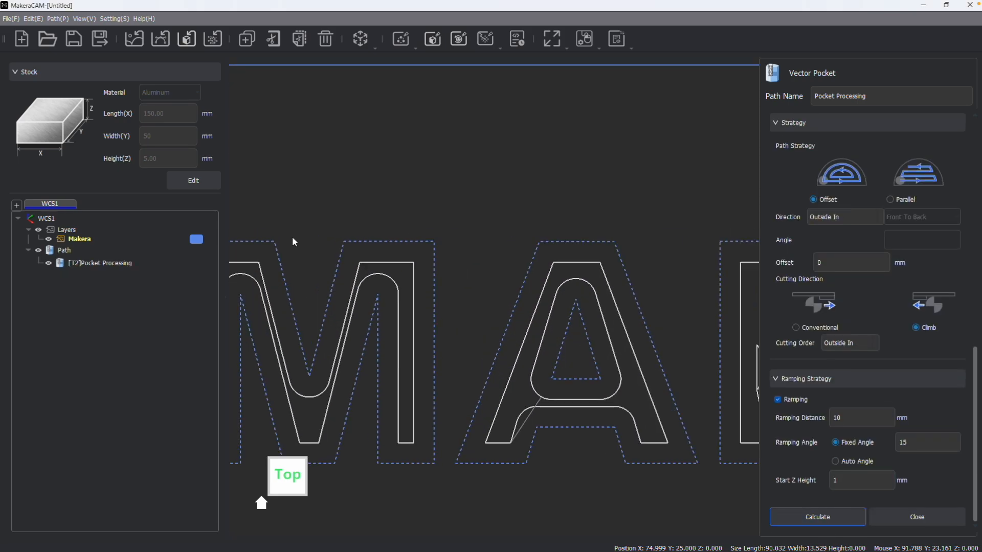
scroll(295, 193, "up", 2)
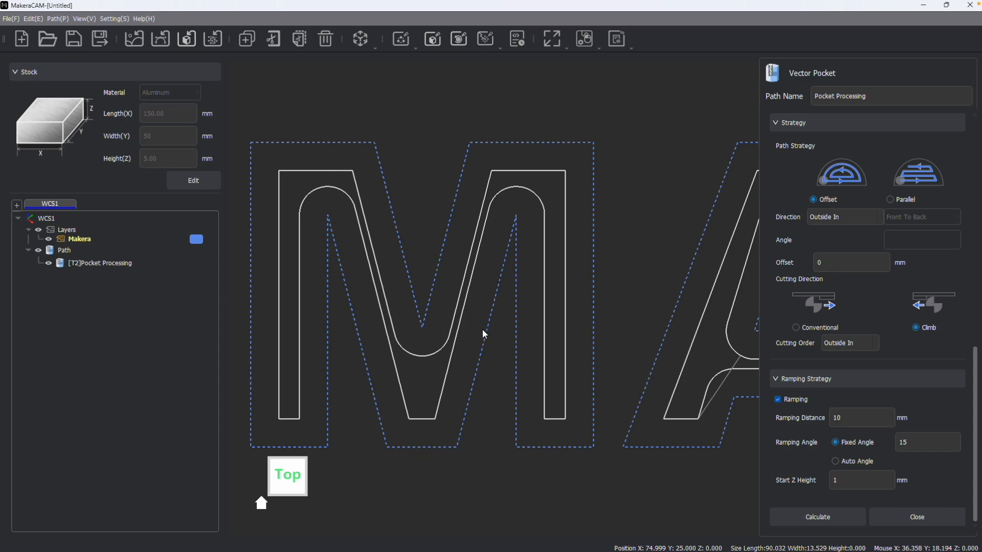
scroll(568, 272, "down", 4)
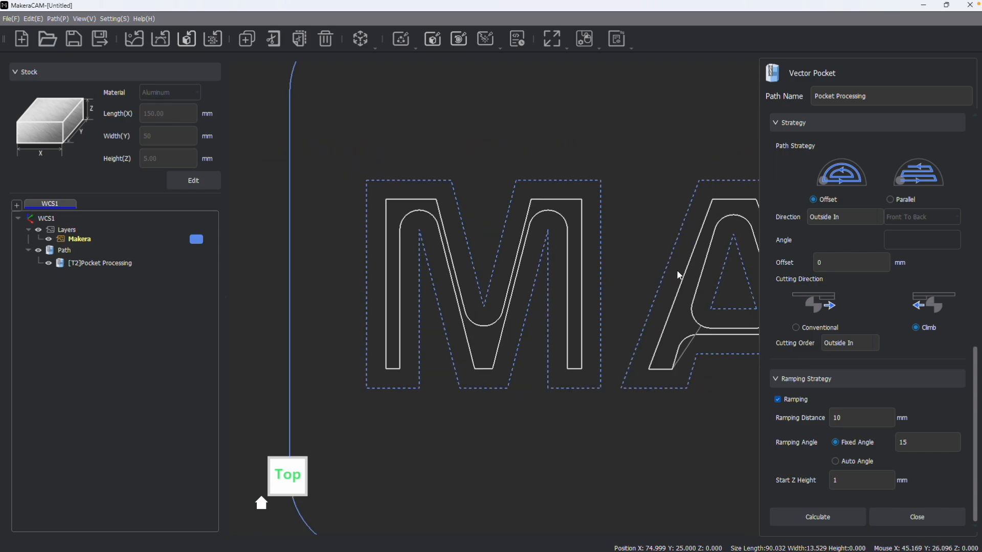
scroll(609, 243, "up", 2)
scroll(675, 237, "down", 3)
scroll(688, 268, "up", 2)
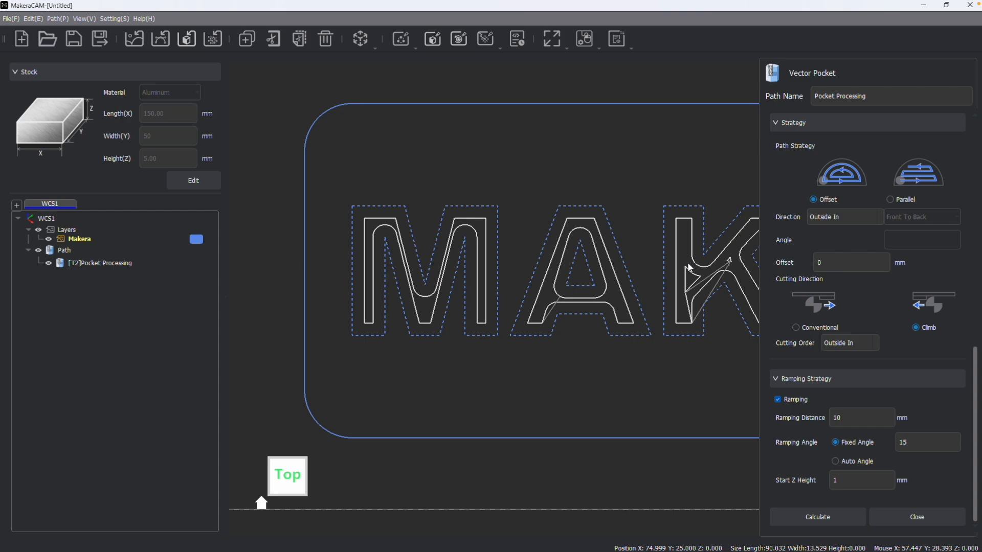
middle_click_drag(700, 254, 660, 264)
- Replace the pocket's tool with the single flute 1*3mm Flat End(Metal) and recalculate the toolpath
scroll(853, 278, "up", 10)
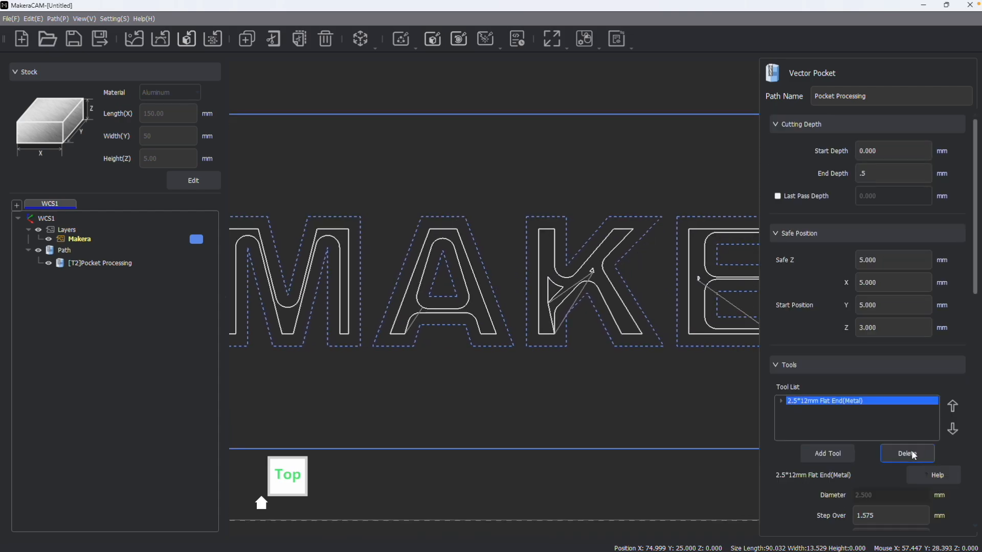
left_click(909, 450)
left_click(836, 456)
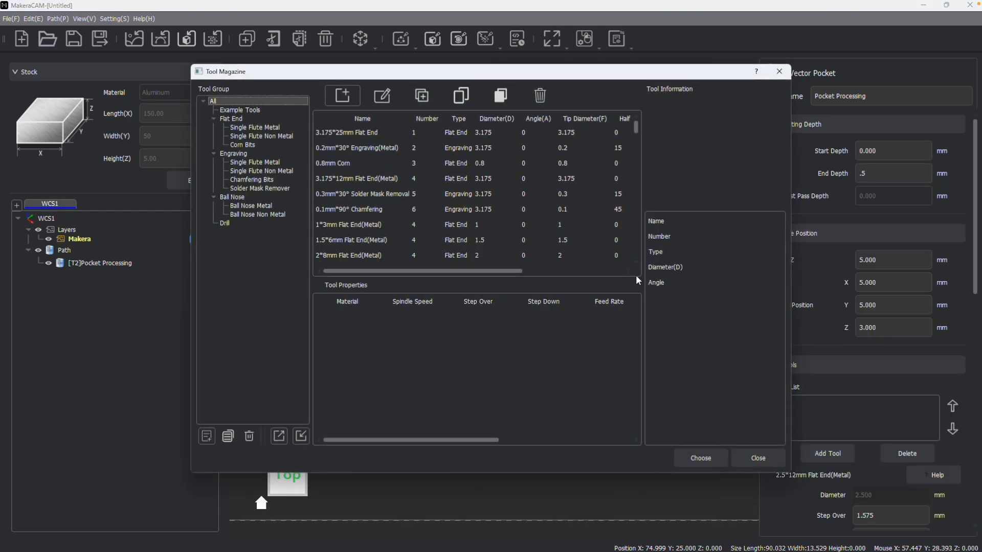
left_click(274, 128)
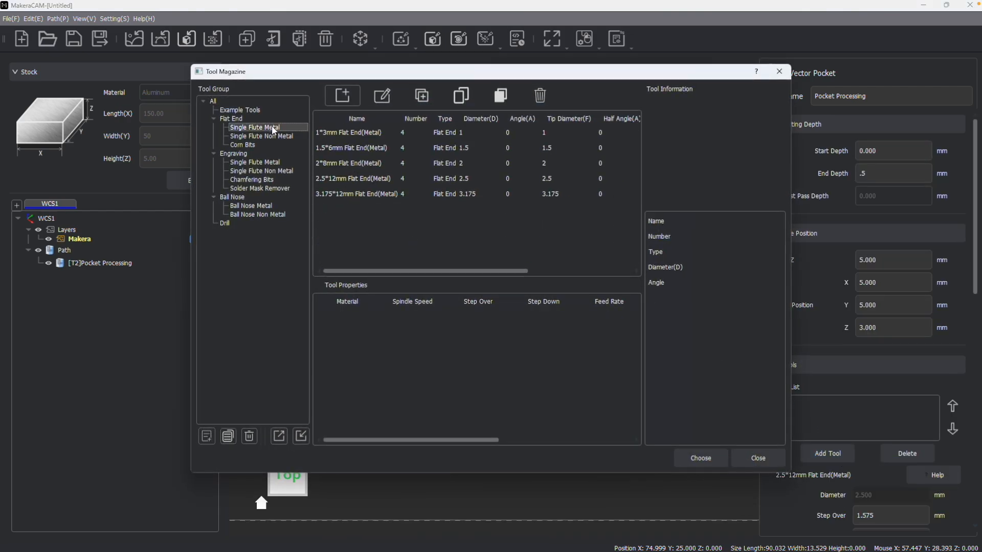
left_click(339, 134)
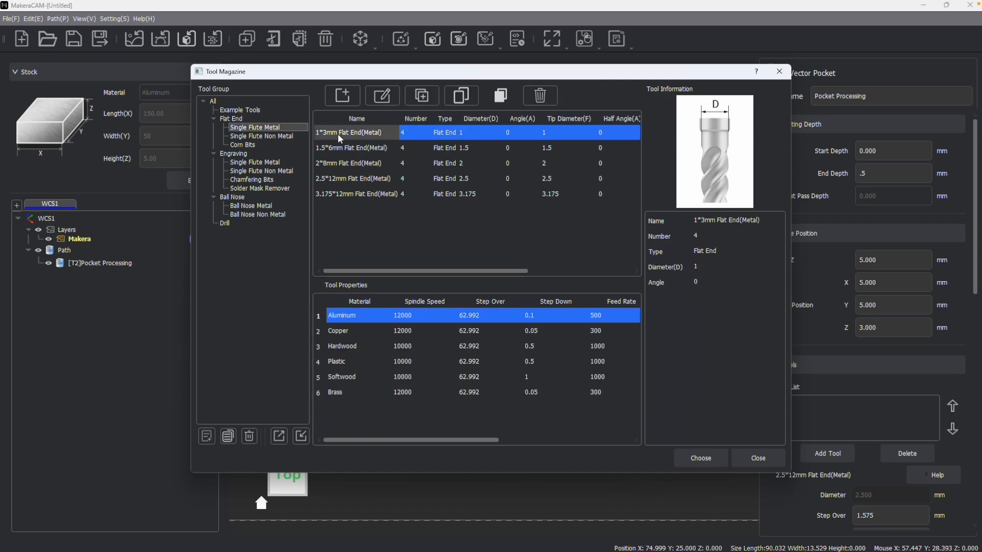
left_click(700, 458)
scroll(870, 348, "down", 10)
left_click(817, 517)
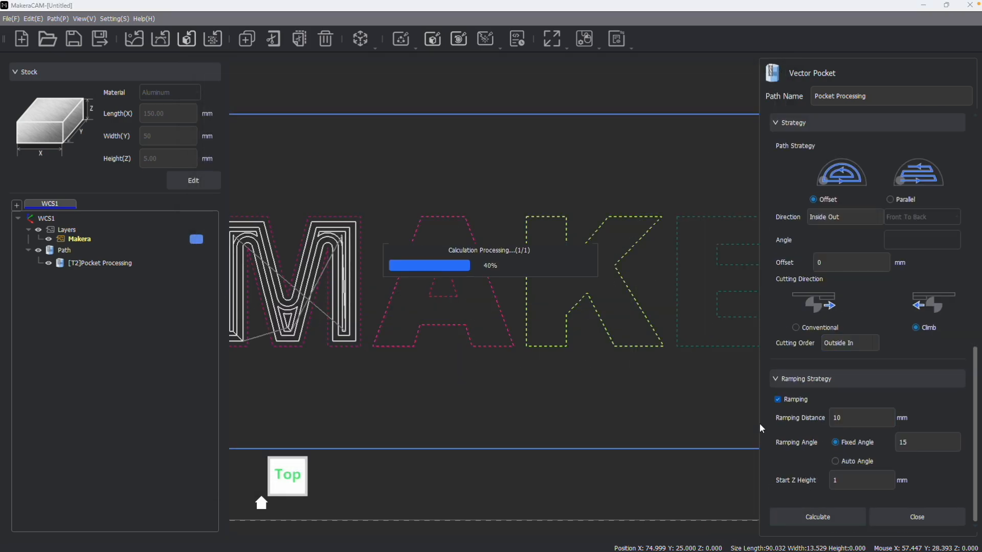
- Examine the 1 mm tool's pocket toolpath across the MAKERA letters
scroll(338, 220, "up", 5)
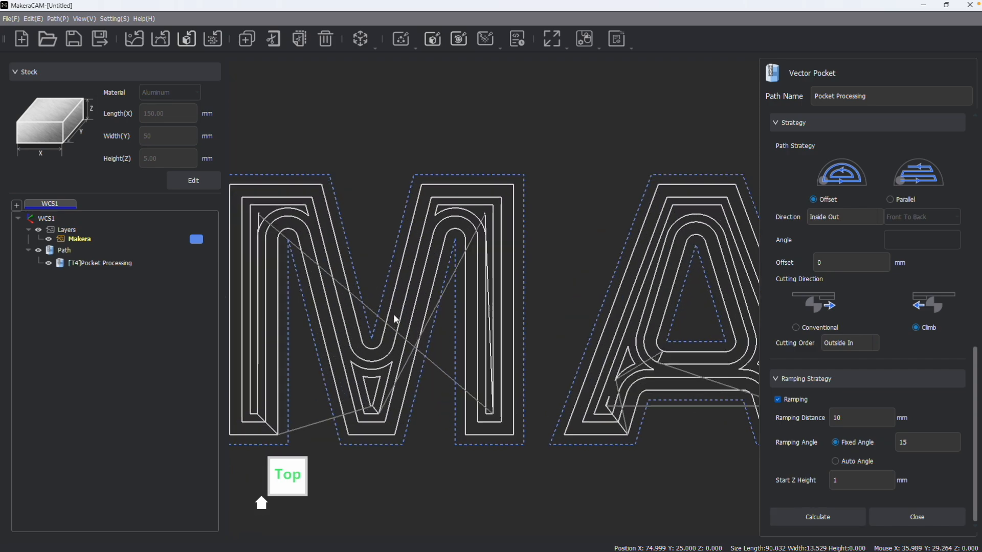
scroll(418, 320, "down", 3)
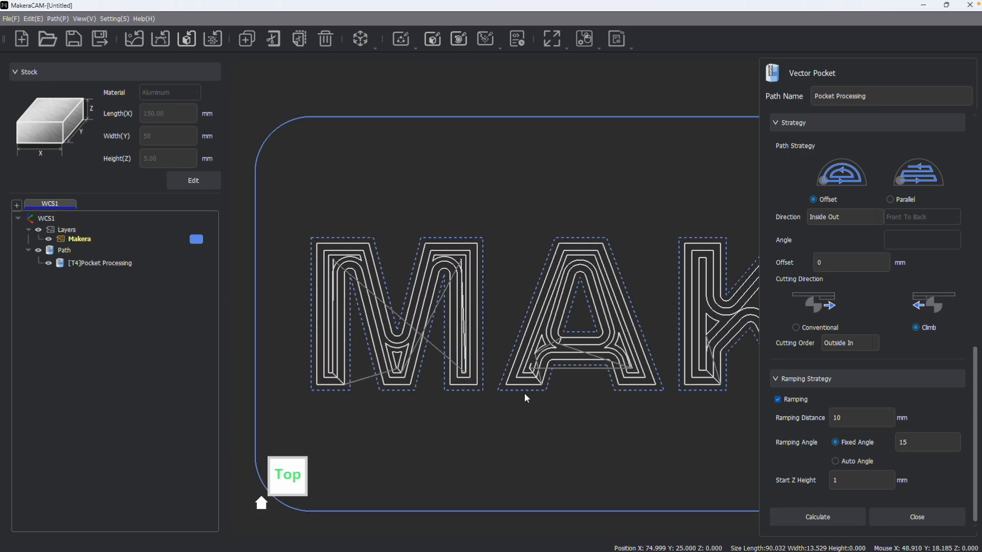
scroll(618, 302, "down", 2)
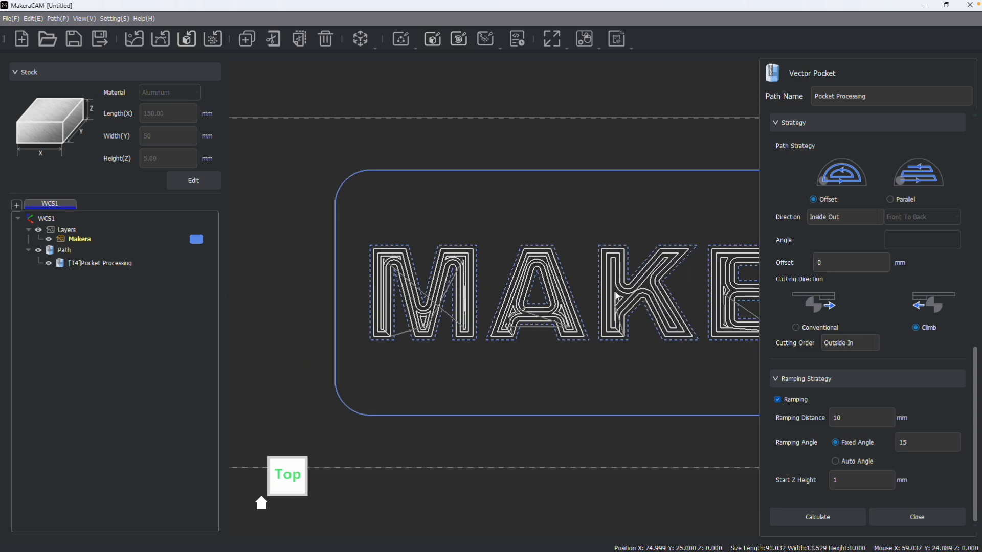
middle_click_drag(617, 296, 559, 291)
scroll(559, 292, "down", 1)
middle_click_drag(441, 289, 365, 287)
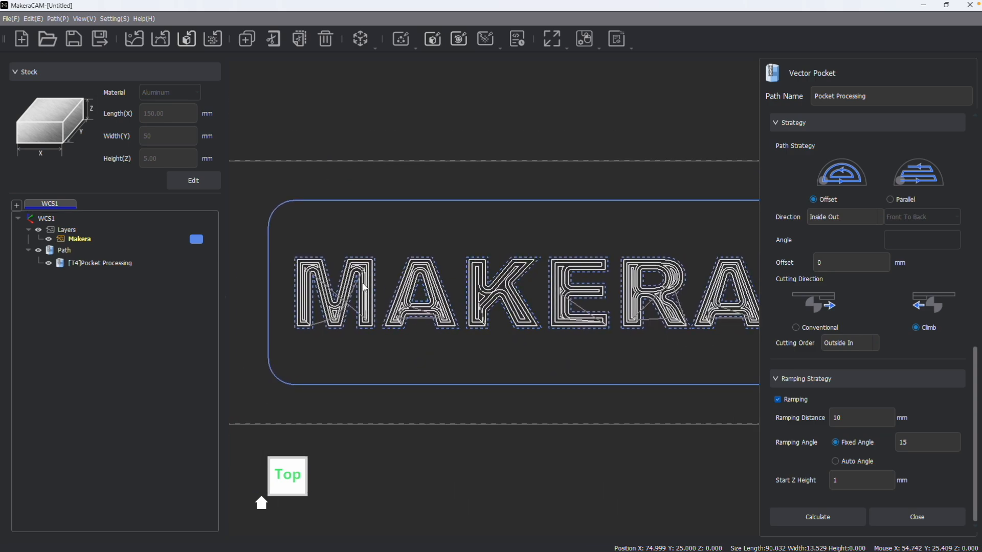
scroll(419, 311, "down", 2)
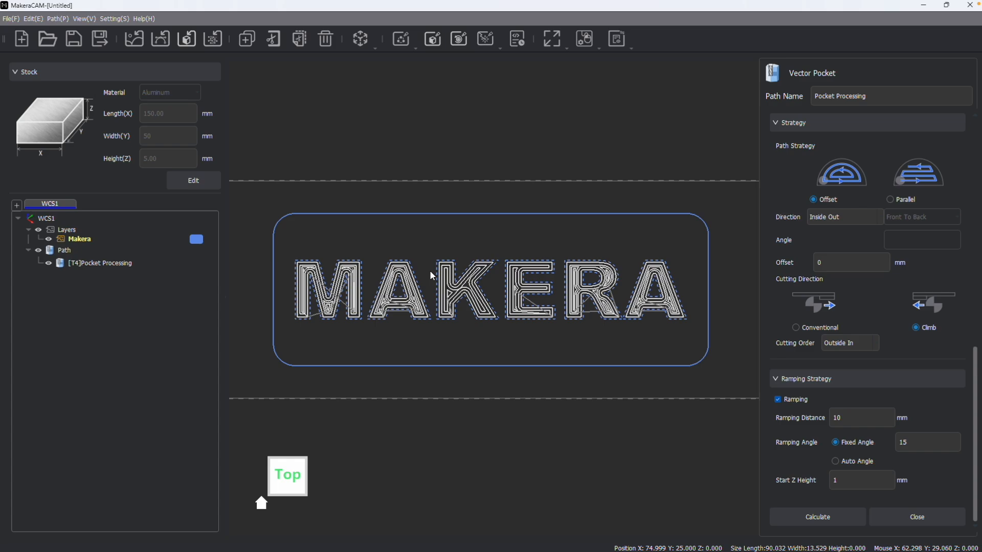
- Replace the pocket's 1*3mm tool with the single flute 2.5*12mm Flat End(Metal)
scroll(887, 327, "up", 10)
scroll(851, 290, "down", 3)
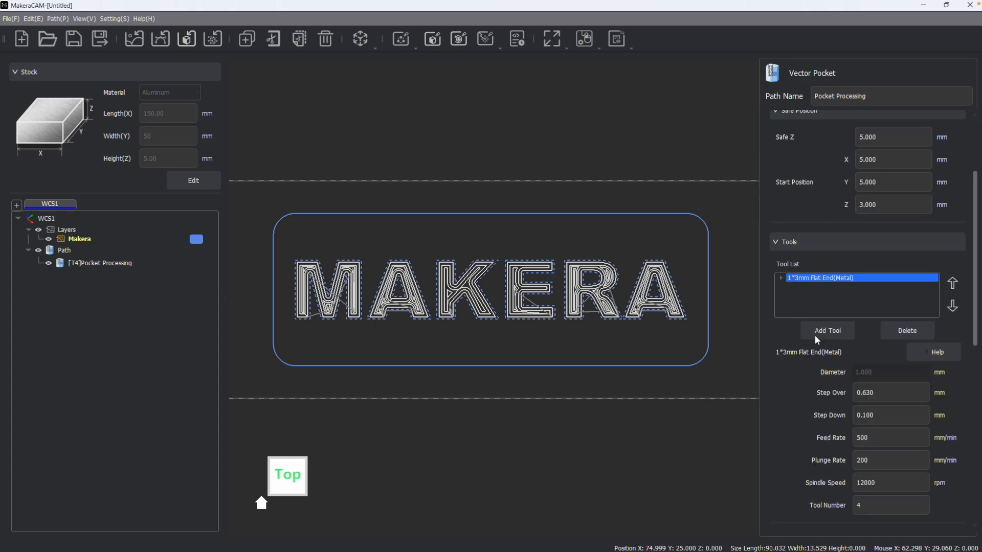
left_click(917, 330)
left_click(838, 332)
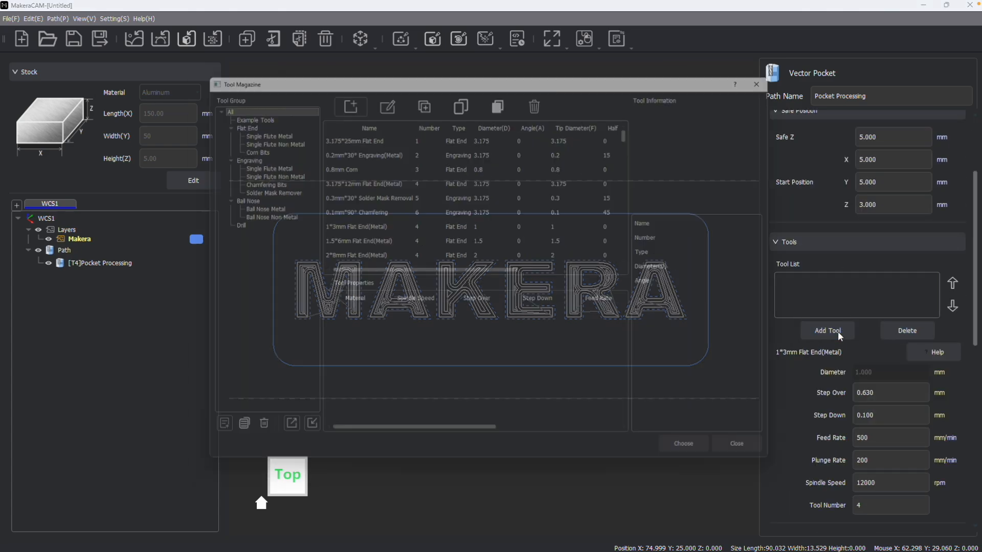
left_click(259, 126)
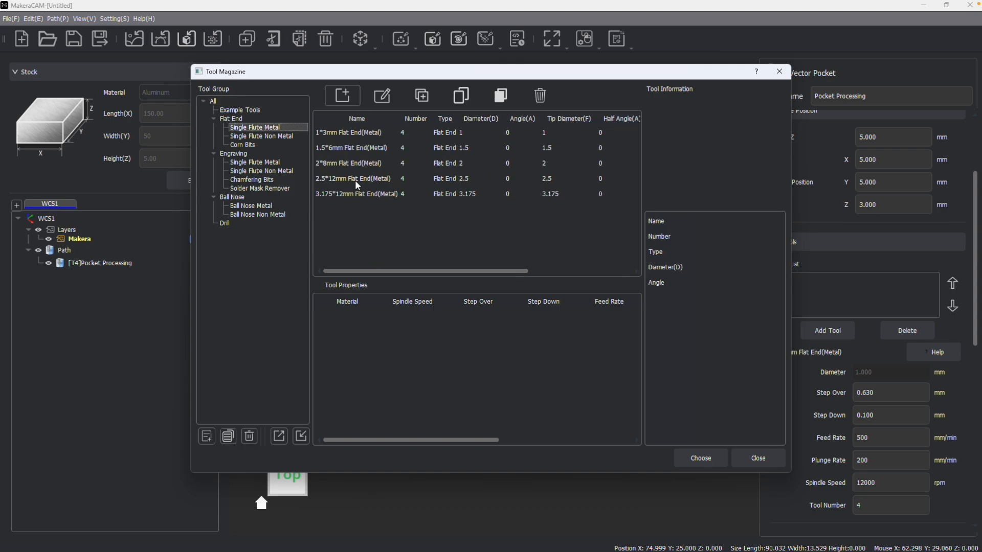
left_click(346, 179)
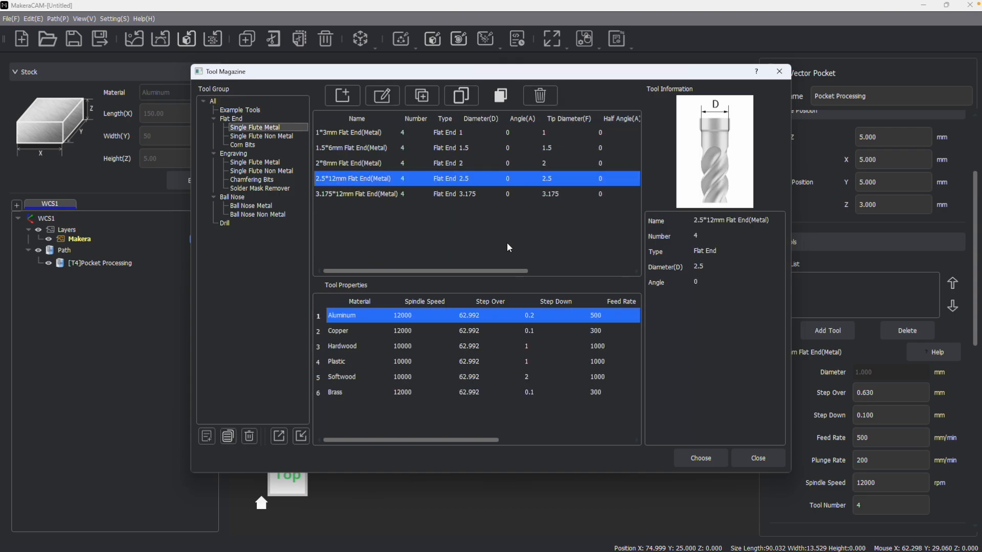
left_click(700, 458)
- Add the 1*3mm Flat End(Metal) as the pocket's second tool, after the 2.5*12mm one
left_click(838, 331)
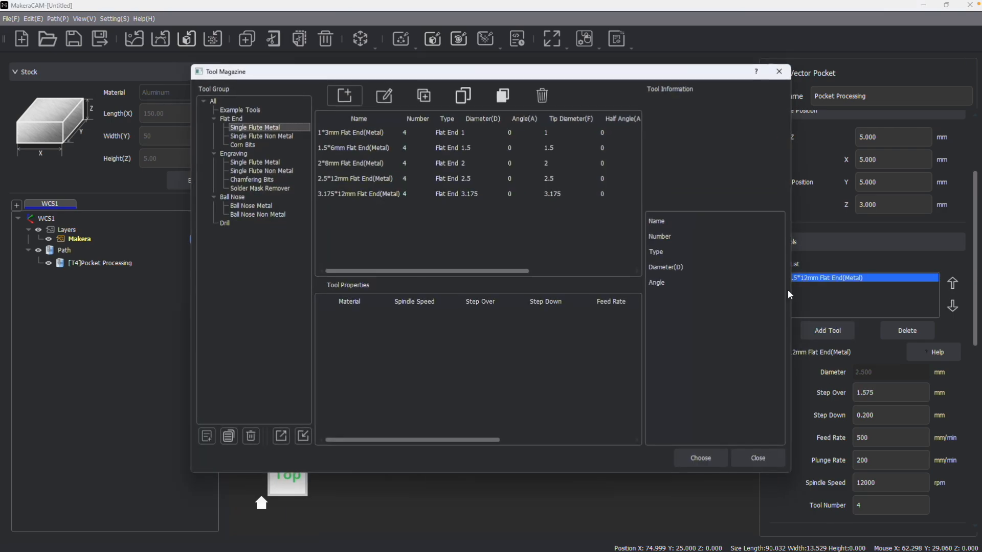
left_click(360, 131)
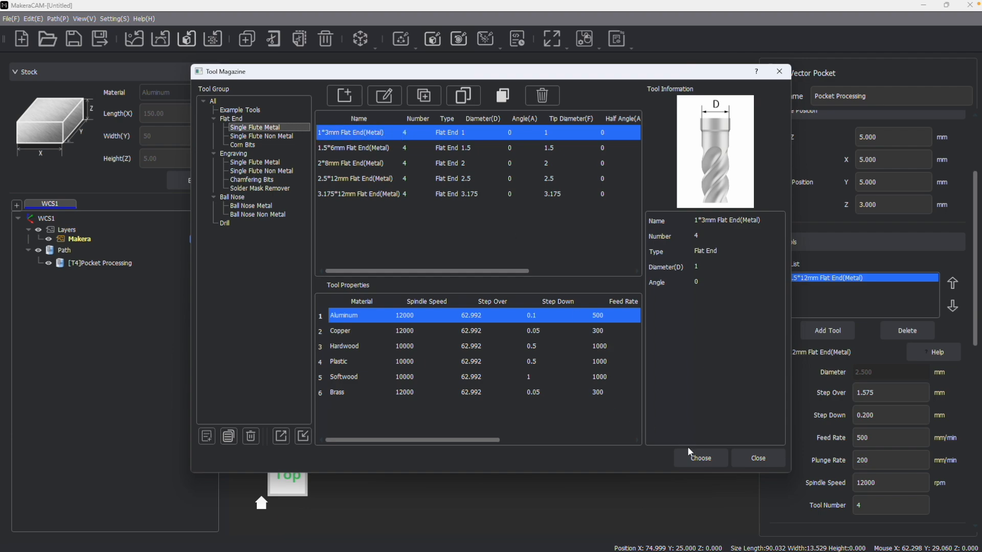
left_click(698, 455)
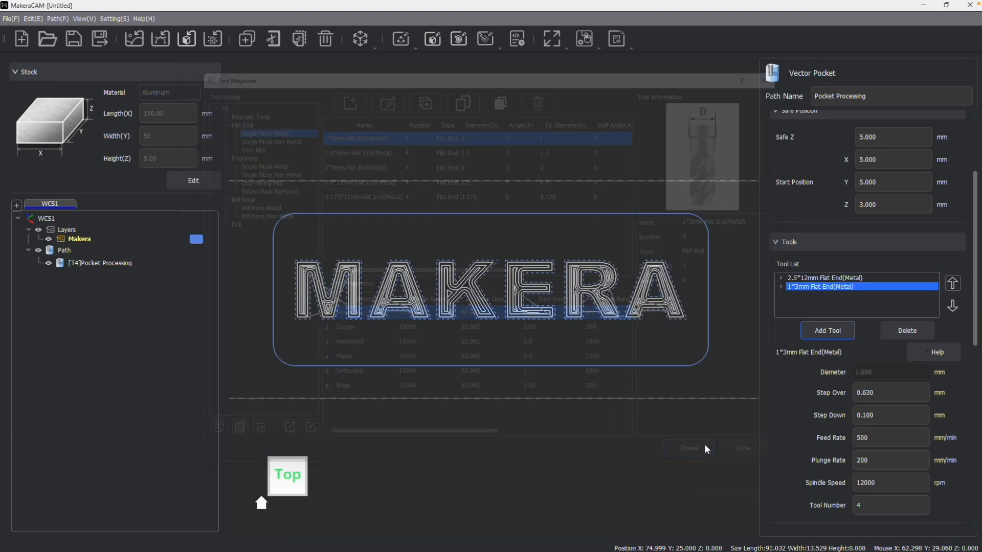
left_click(812, 287)
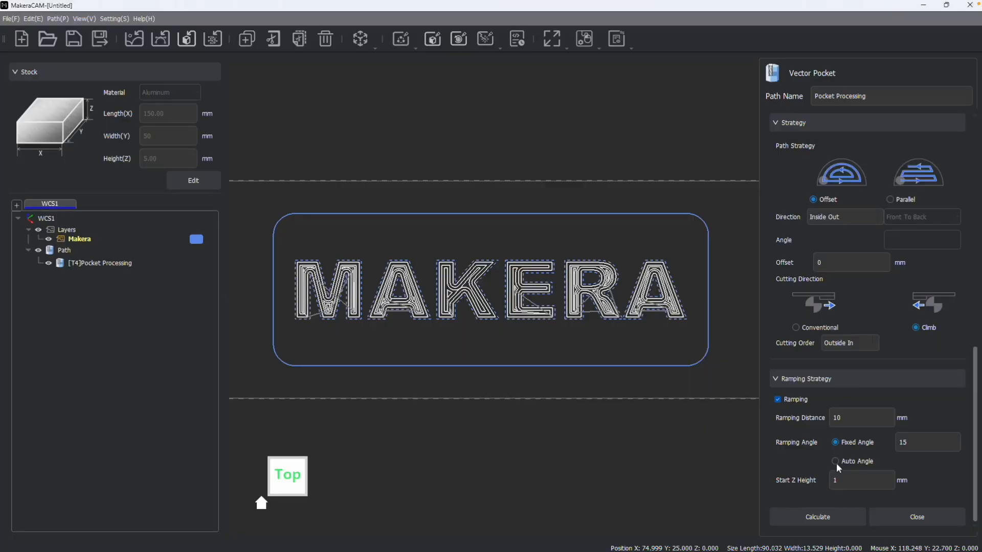
- Calculate the pocket toolpath with both tools and inspect it in the letters M, A and K
left_click(817, 516)
scroll(320, 275, "up", 2)
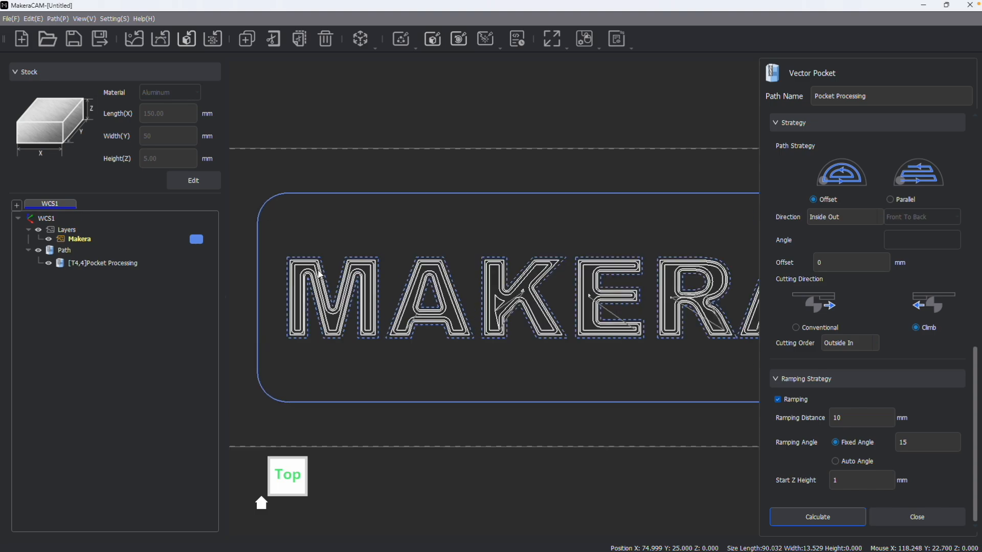
scroll(320, 275, "up", 3)
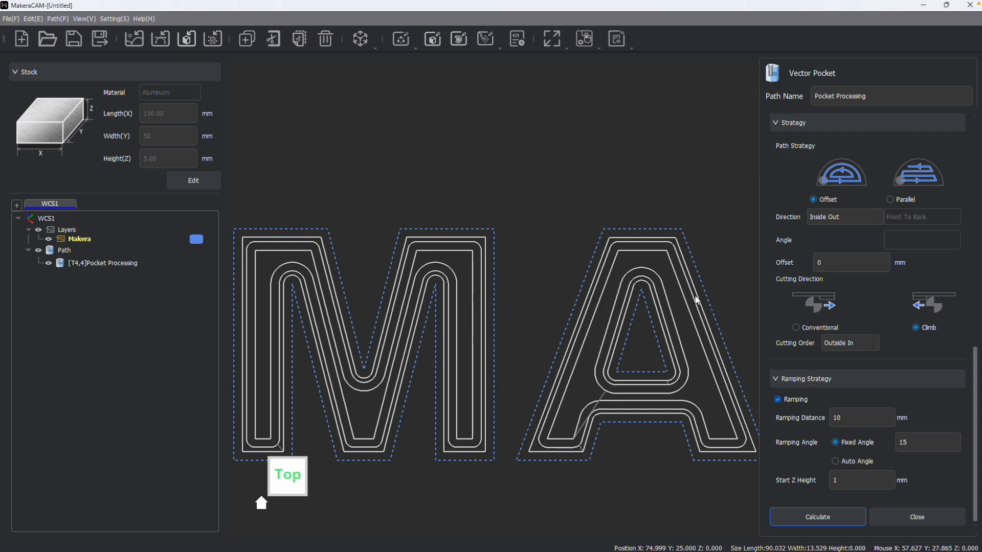
middle_click_drag(694, 297, 612, 289)
scroll(685, 312, "down", 1)
middle_click_drag(754, 314, 633, 303)
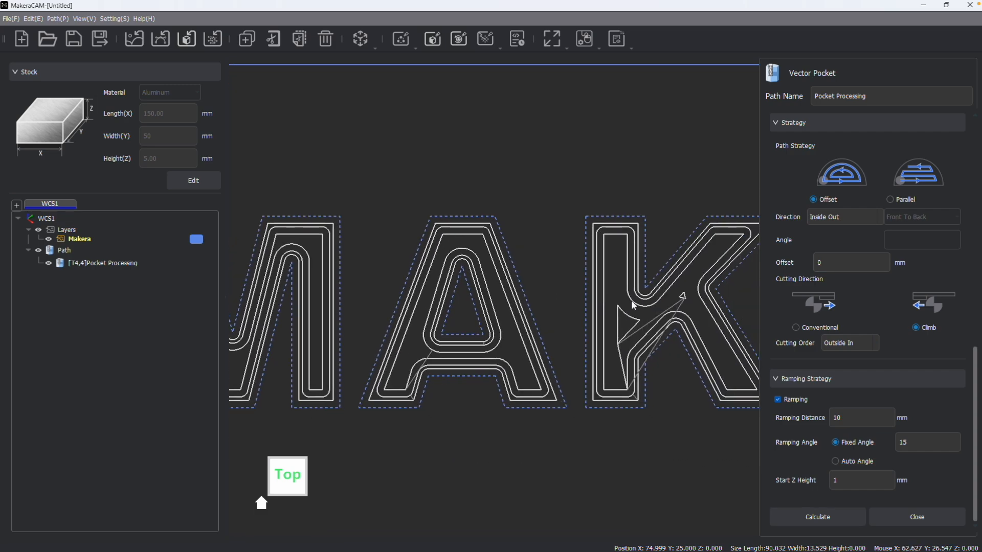
- Set the tool number of the pocket's 2.5*12mm Flat End(Metal) to 3
scroll(713, 302, "down", 1)
middle_click_drag(705, 302, 609, 302)
scroll(610, 303, "down", 3)
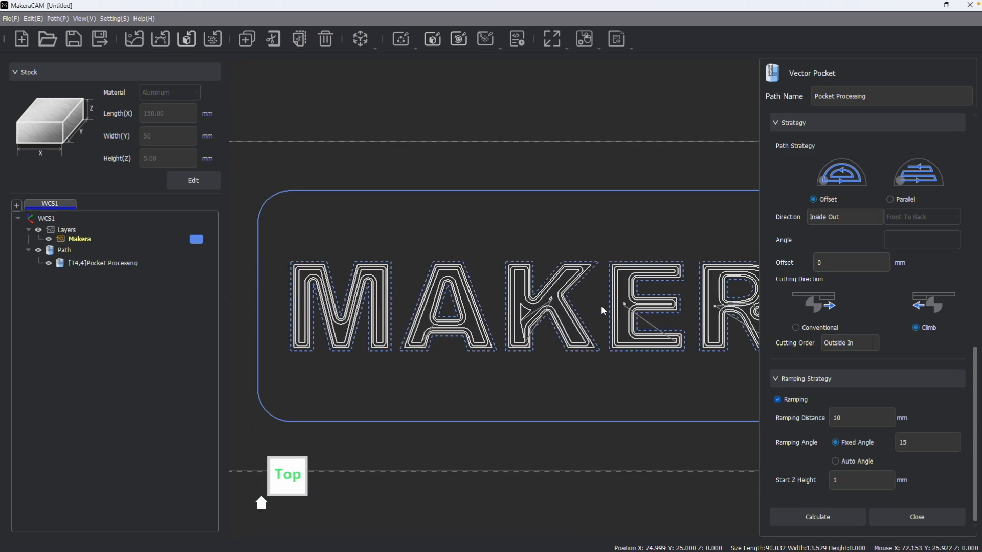
scroll(880, 279, "up", 10)
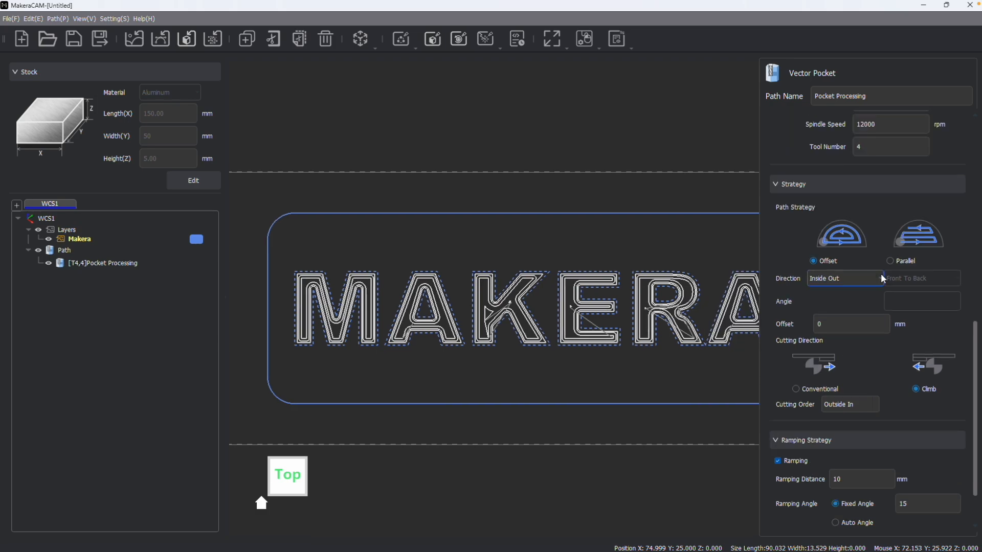
left_click(879, 205)
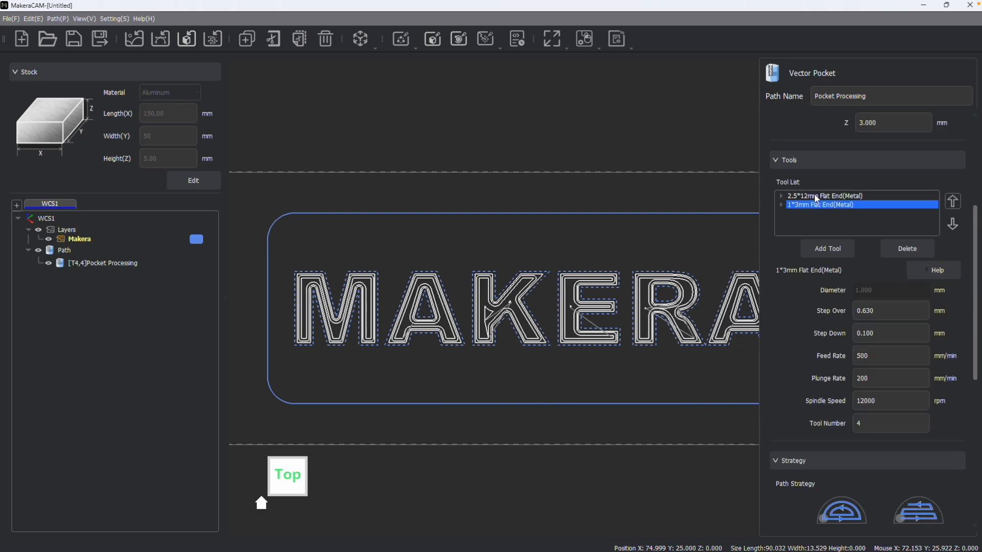
left_click(824, 196)
double_click(872, 426)
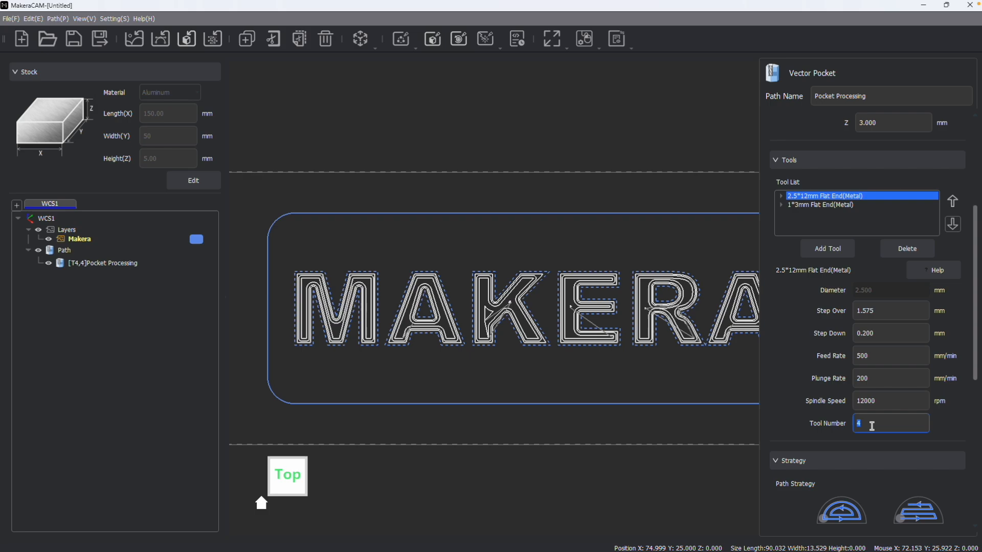
type("3")
left_click(869, 306)
- Review the pocket's path strategy, direction, offset, cutting direction and ramping settings against the MAKERA toolpath
scroll(871, 358, "down", 1)
scroll(405, 204, "down", 3)
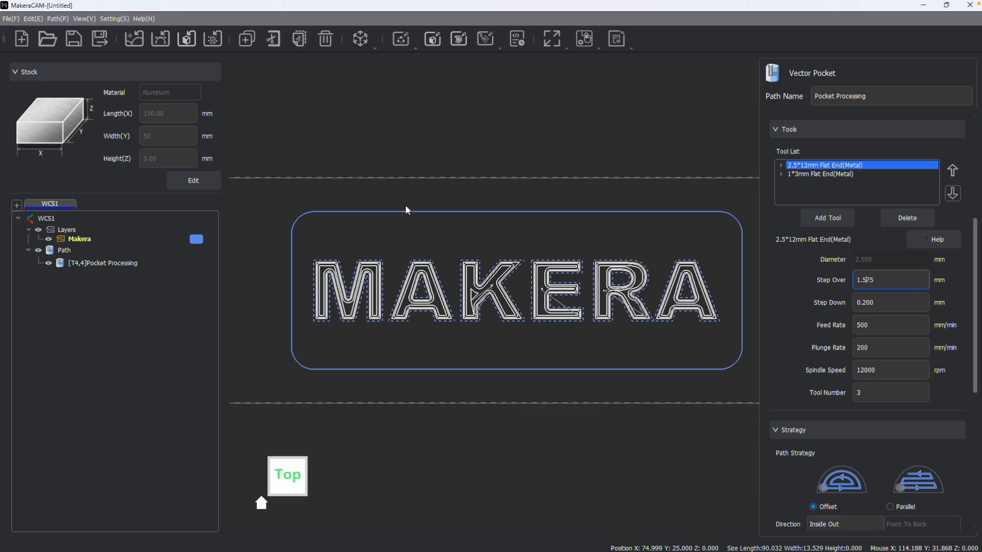
scroll(841, 227, "down", 8)
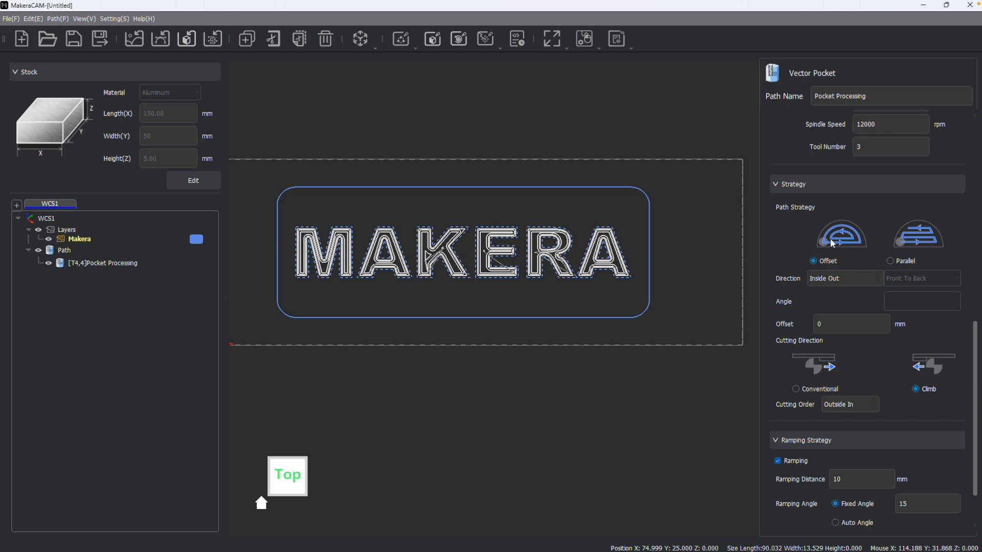
scroll(881, 258, "down", 1)
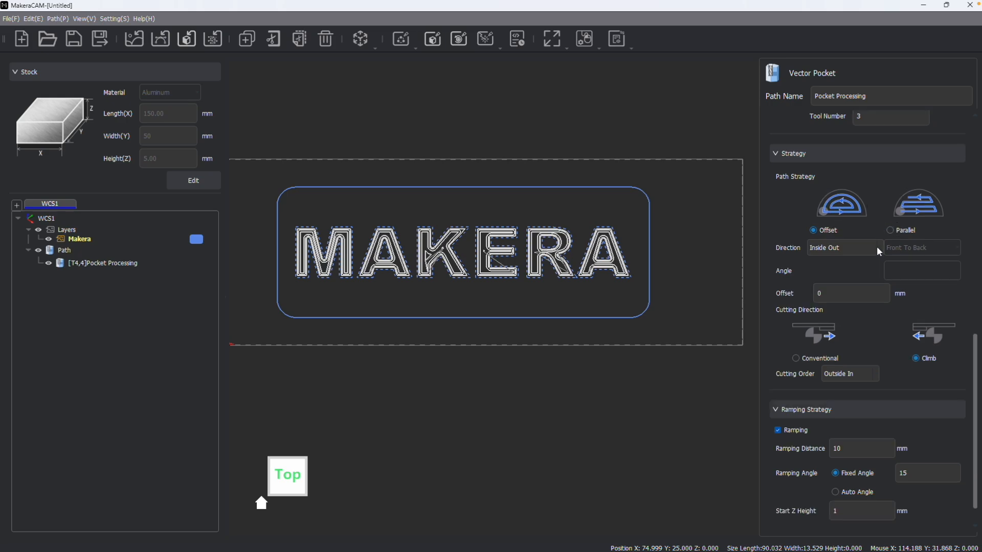
left_click(845, 248)
left_click(878, 291)
scroll(648, 228, "up", 3)
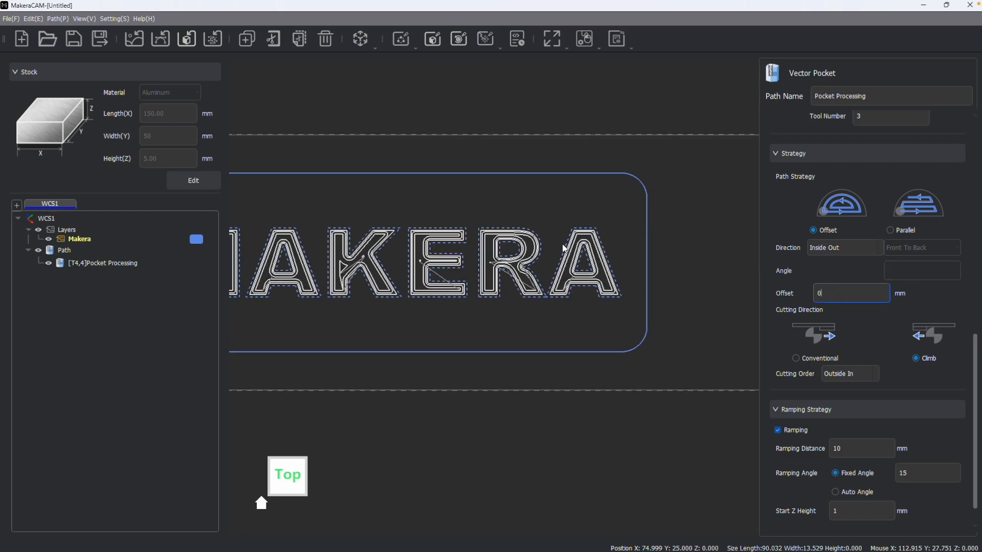
scroll(555, 255, "down", 2)
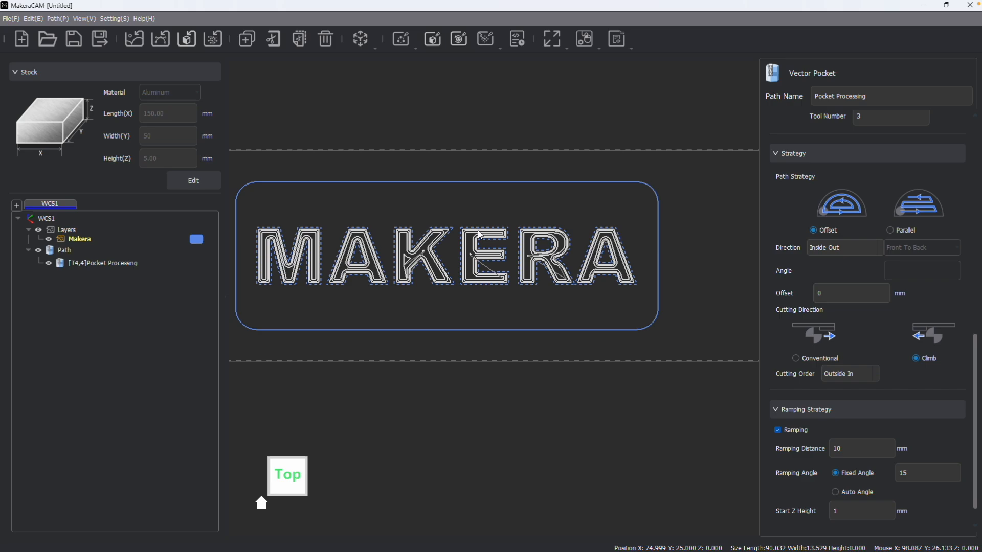
scroll(665, 261, "down", 2)
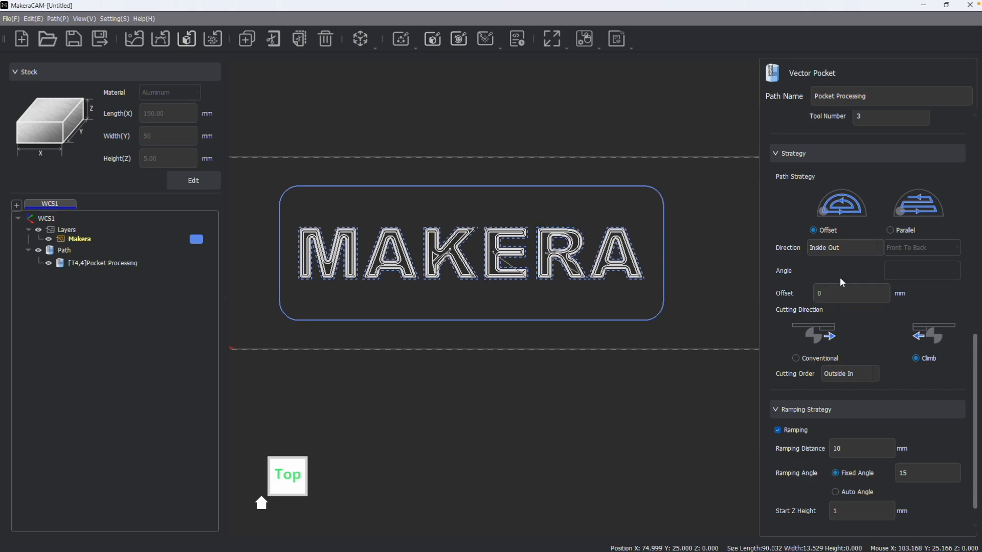
scroll(844, 339, "down", 1)
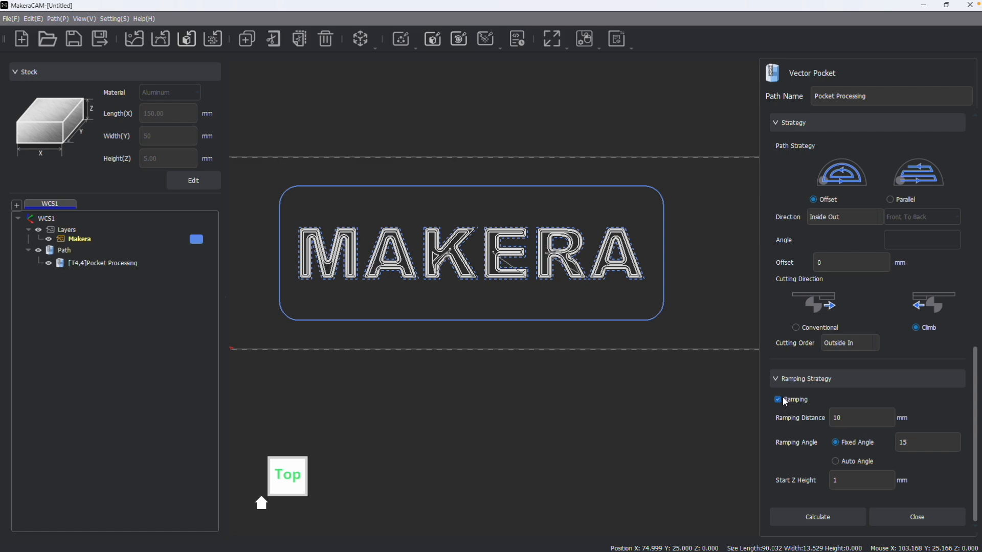
left_click(883, 422)
middle_click_drag(518, 217, 522, 219)
middle_click_drag(521, 220, 536, 235)
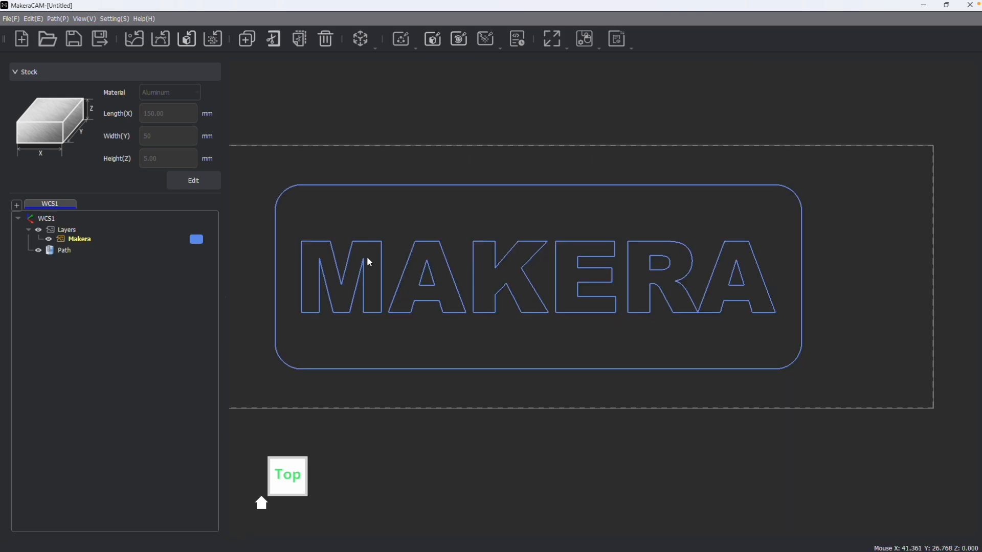
- Start a new vector pocket on the rounded rectangle surrounding the MAKERA letters
middle_click_drag(367, 257, 370, 254)
scroll(373, 253, "up", 1)
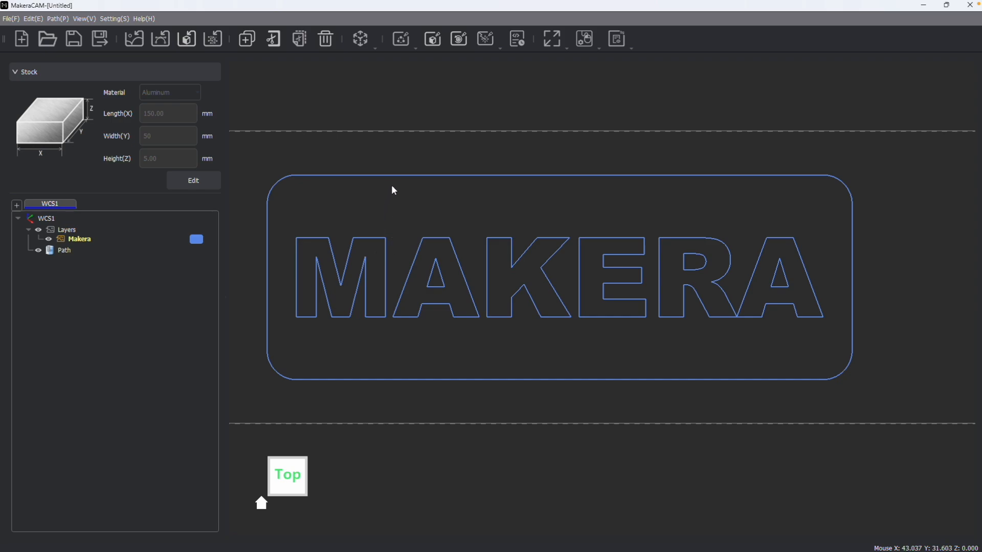
scroll(385, 152, "down", 1)
middle_click_drag(385, 152, 416, 183)
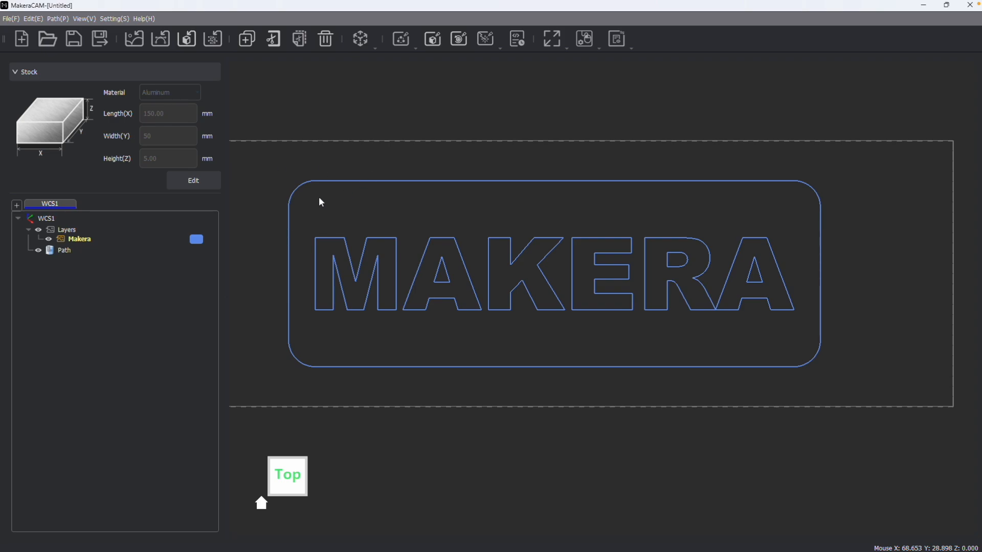
left_click(313, 181)
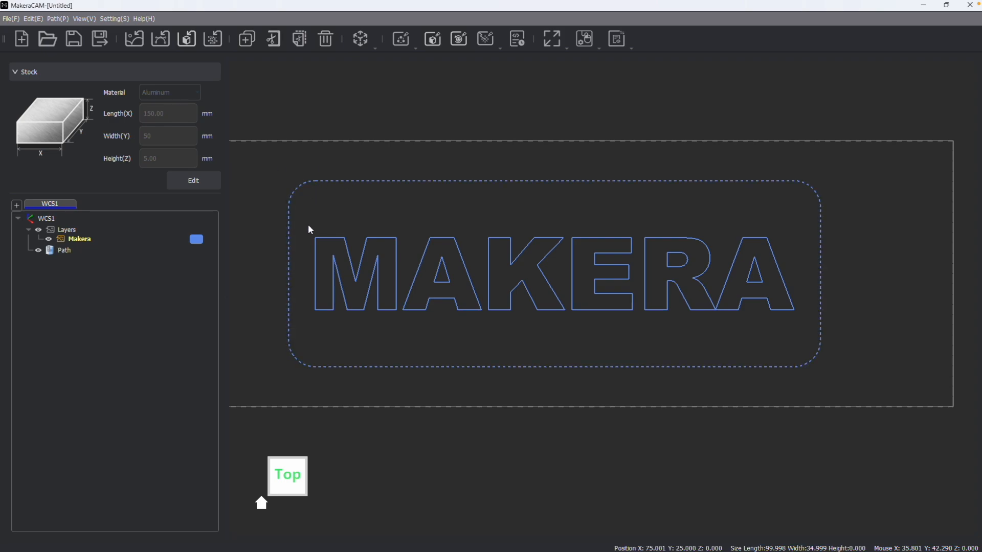
left_click(411, 46)
left_click(425, 70)
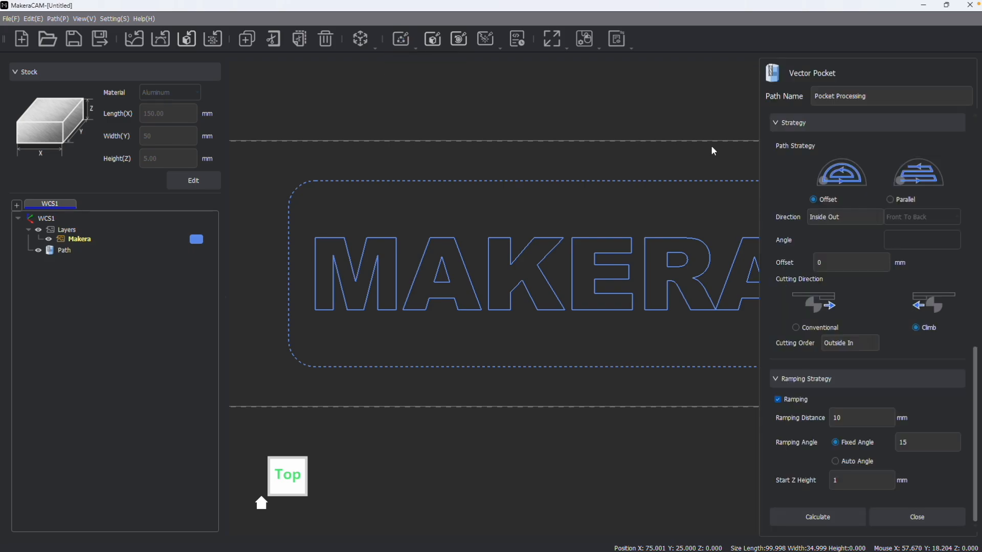
- Replace both pocket tools with the single flute 3.175*12mm Flat End(Metal) and calculate the rectangle's pocket toolpath
scroll(915, 239, "up", 10)
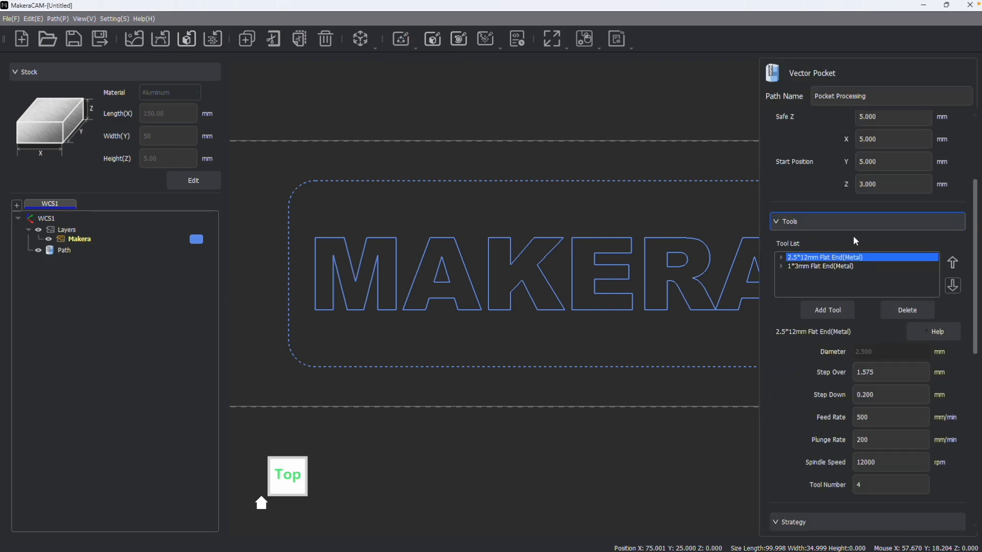
left_click(907, 308)
left_click(906, 309)
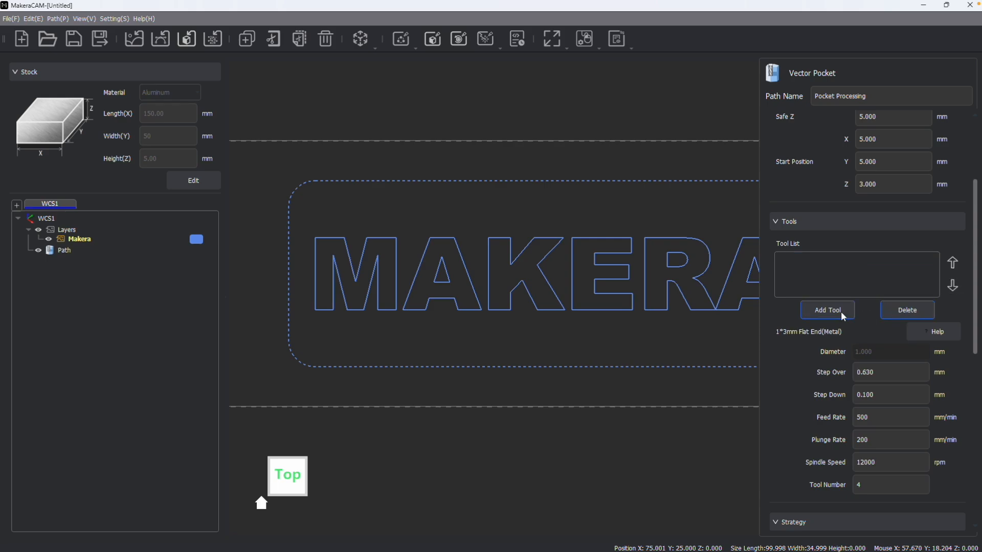
left_click(837, 311)
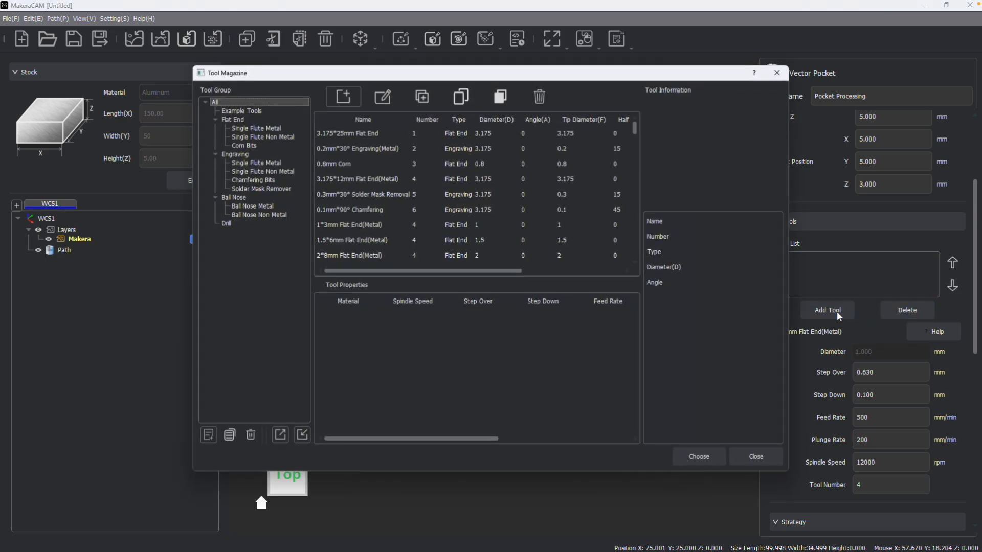
left_click(255, 127)
left_click(359, 195)
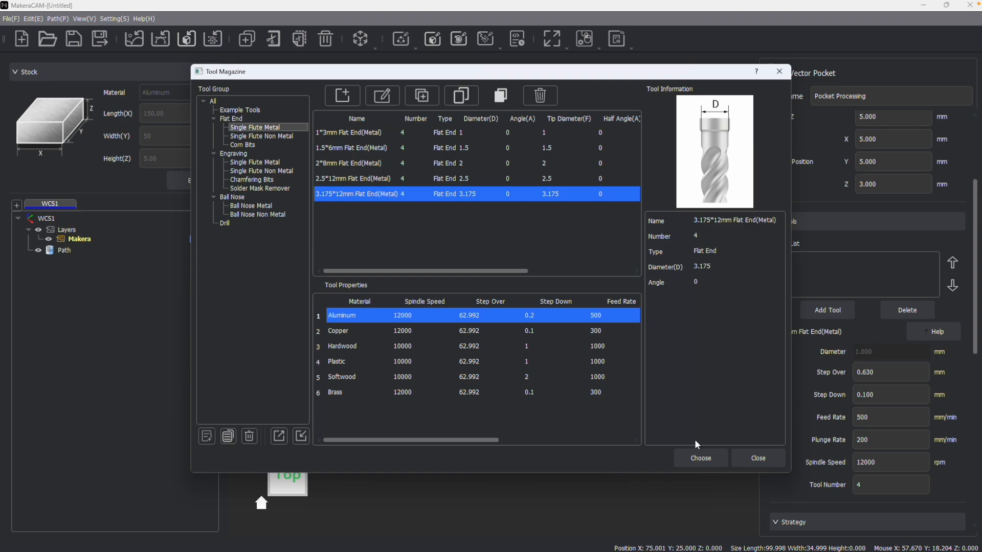
left_click(696, 456)
scroll(861, 355, "down", 5)
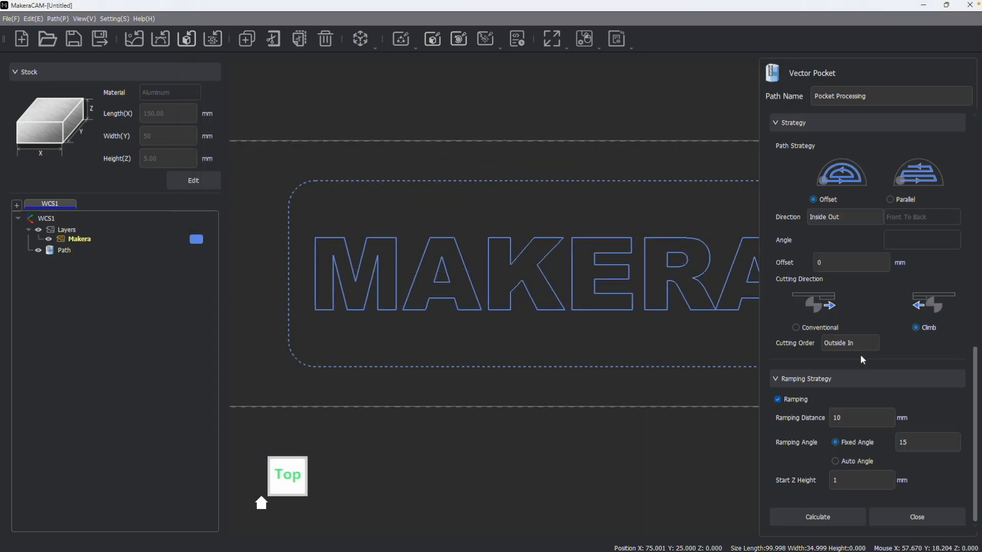
left_click(841, 511)
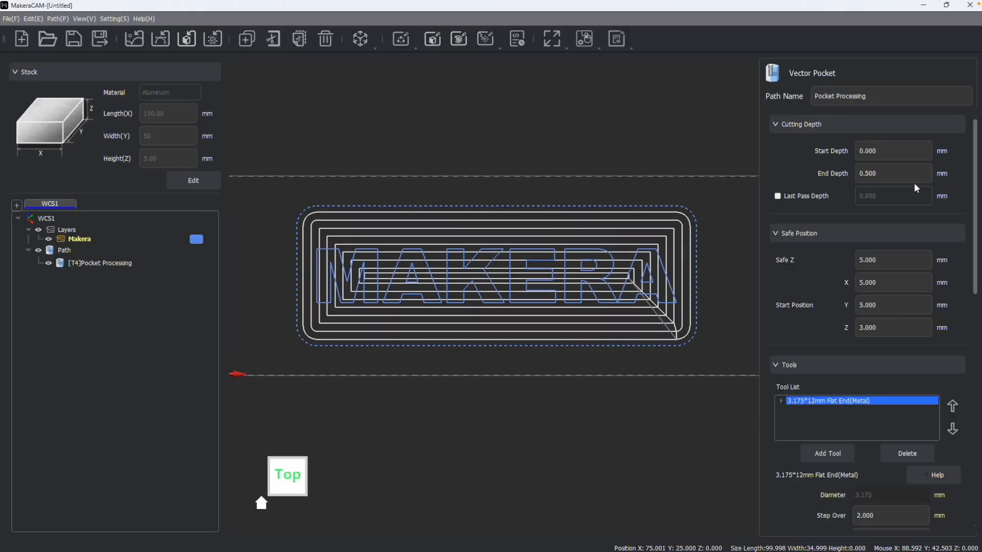
- Set the rectangle pocket's end depth to 2.5 mm, recalculate it and inspect its depth layers from a tilted view
left_click(891, 172)
double_click(891, 173)
type("2.5")
scroll(814, 326, "down", 15)
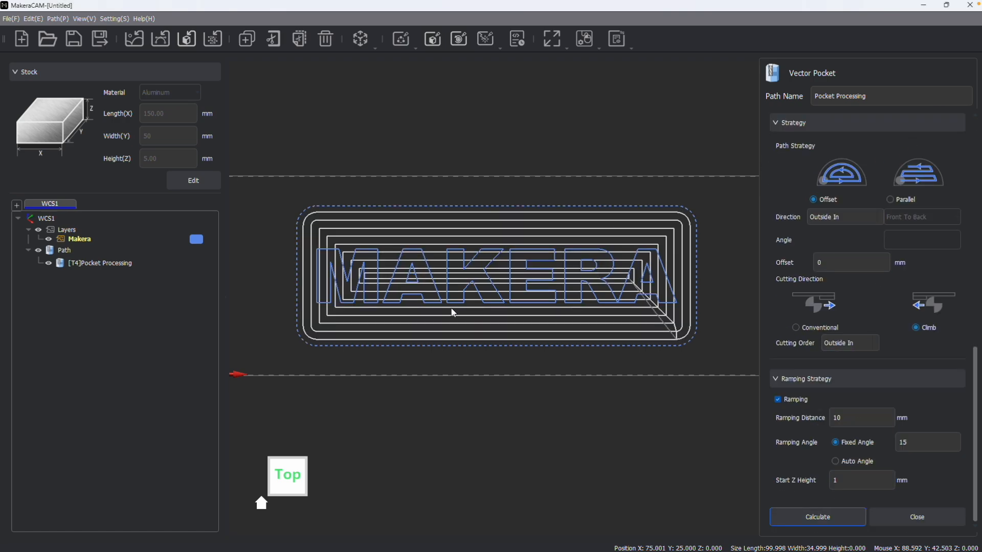
left_click(295, 492)
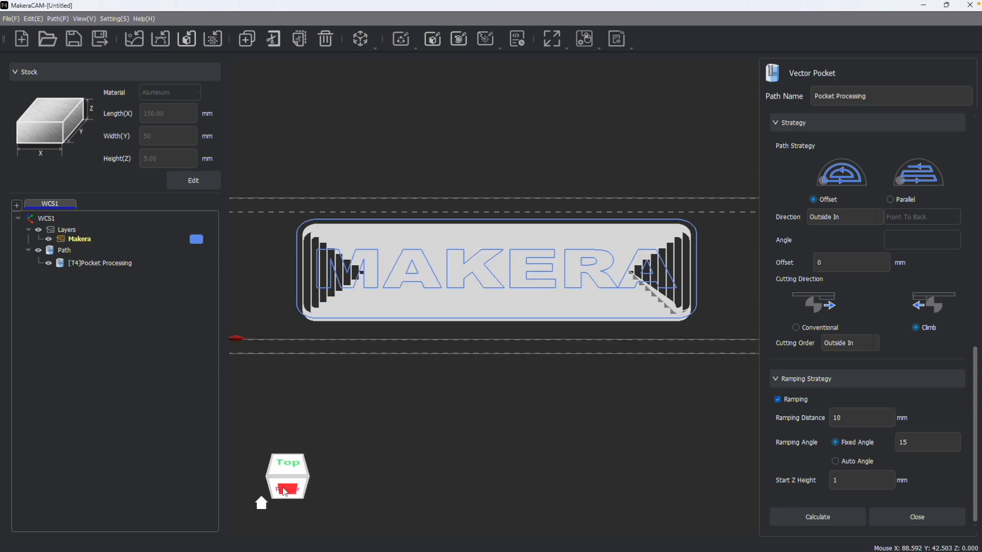
mouse_move(277, 465)
left_mouse_down()
mouse_move(268, 462)
mouse_move(269, 476)
left_mouse_up()
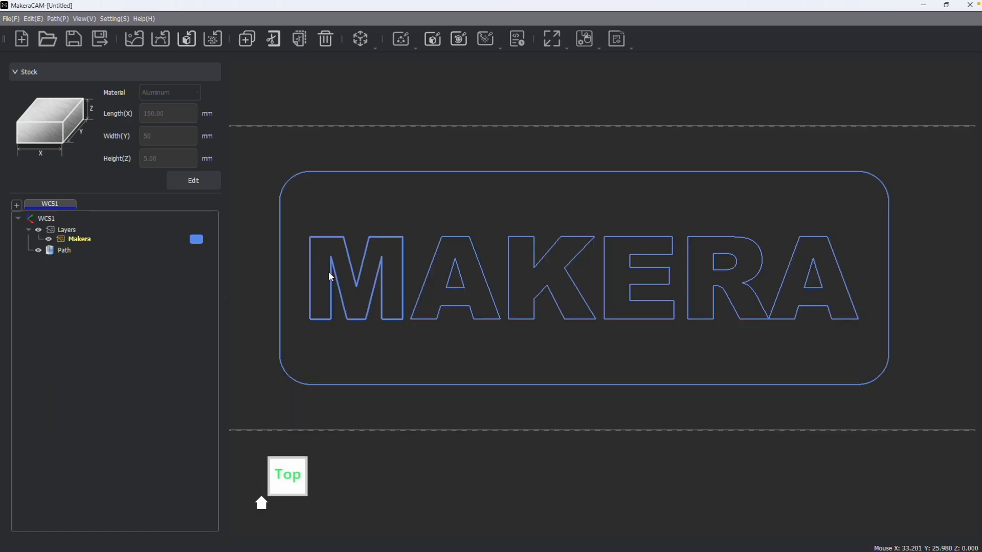
- Calculate a vector pocket for the rounded rectangle together with all MAKERA letters and inspect the toolpath in isometric view
mouse_move(259, 127)
left_mouse_down()
mouse_move(412, 252)
mouse_move(804, 348)
mouse_move(931, 397)
left_mouse_up()
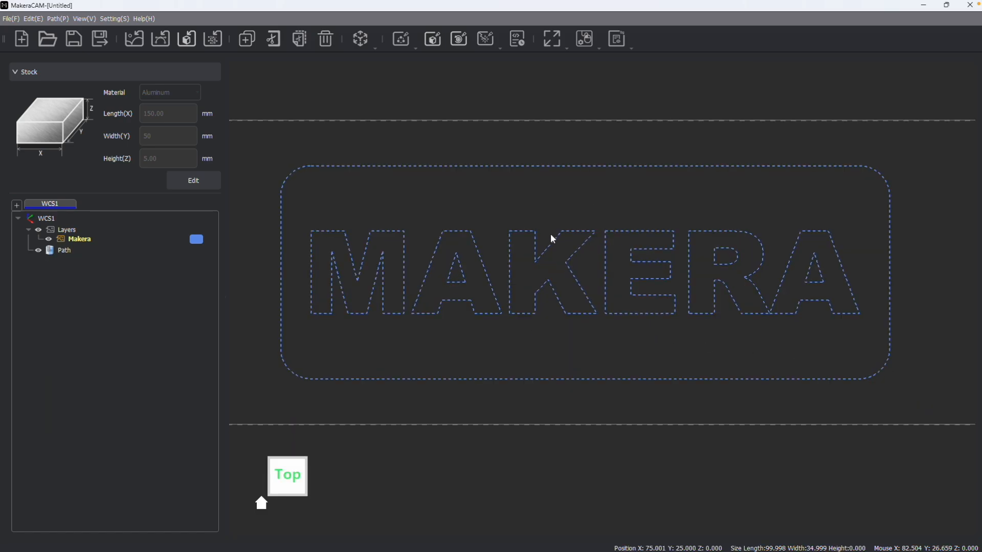
scroll(608, 255, "down", 2)
middle_click_drag(604, 253, 497, 258)
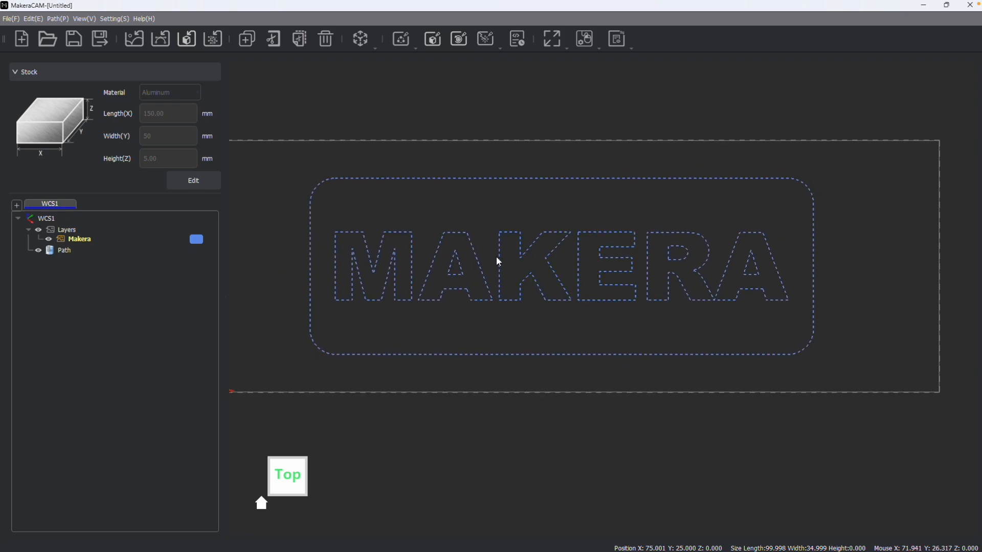
left_click(406, 48)
left_click(423, 77)
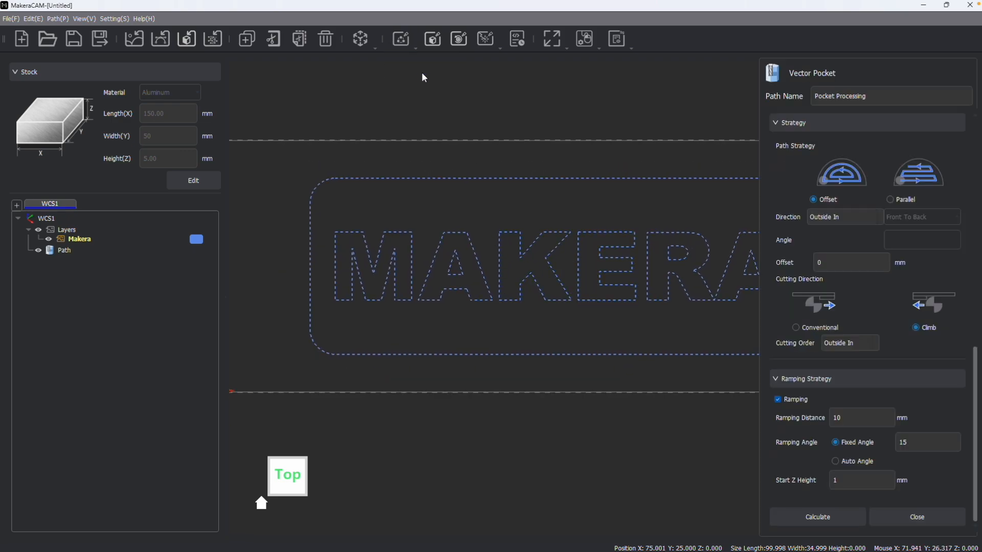
left_click(817, 517)
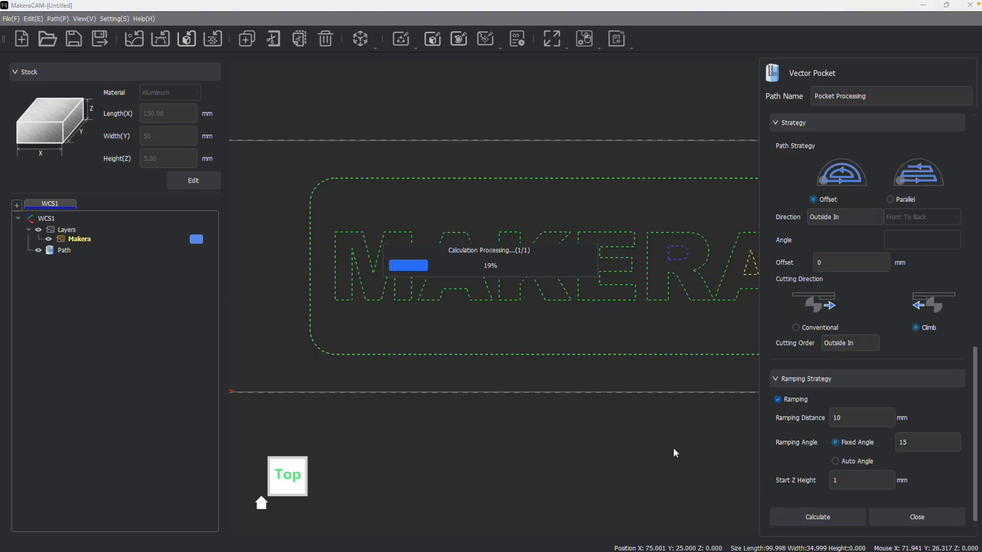
scroll(500, 423, "up", 2)
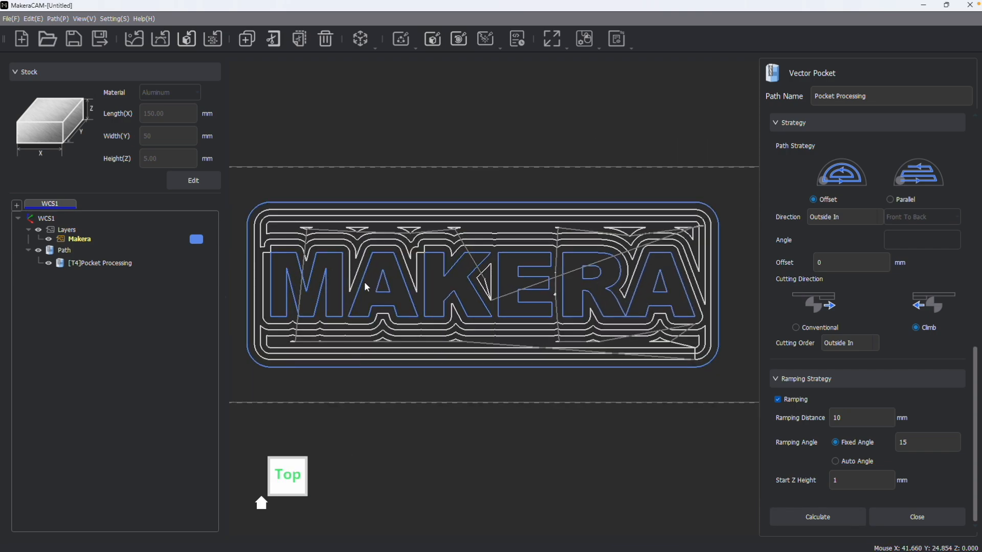
left_click(263, 502)
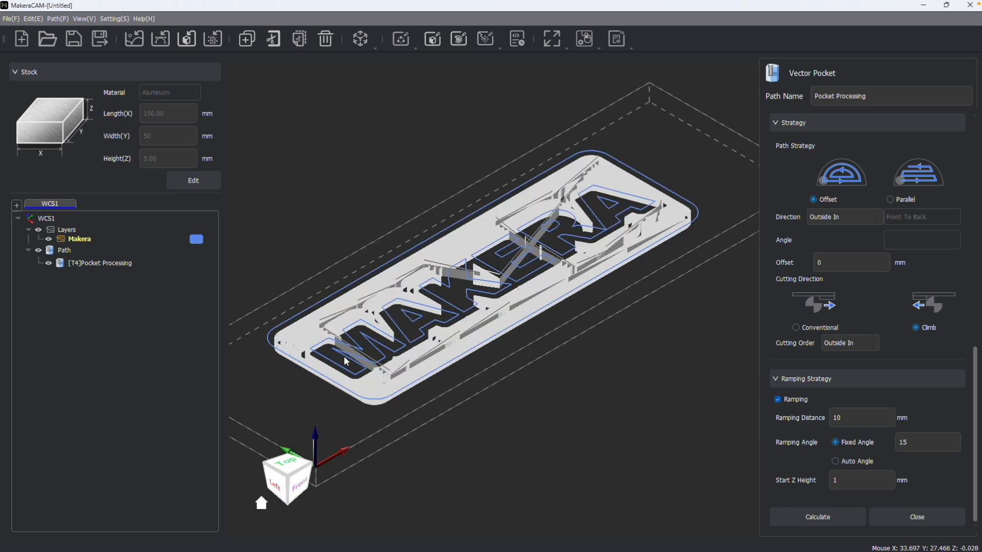